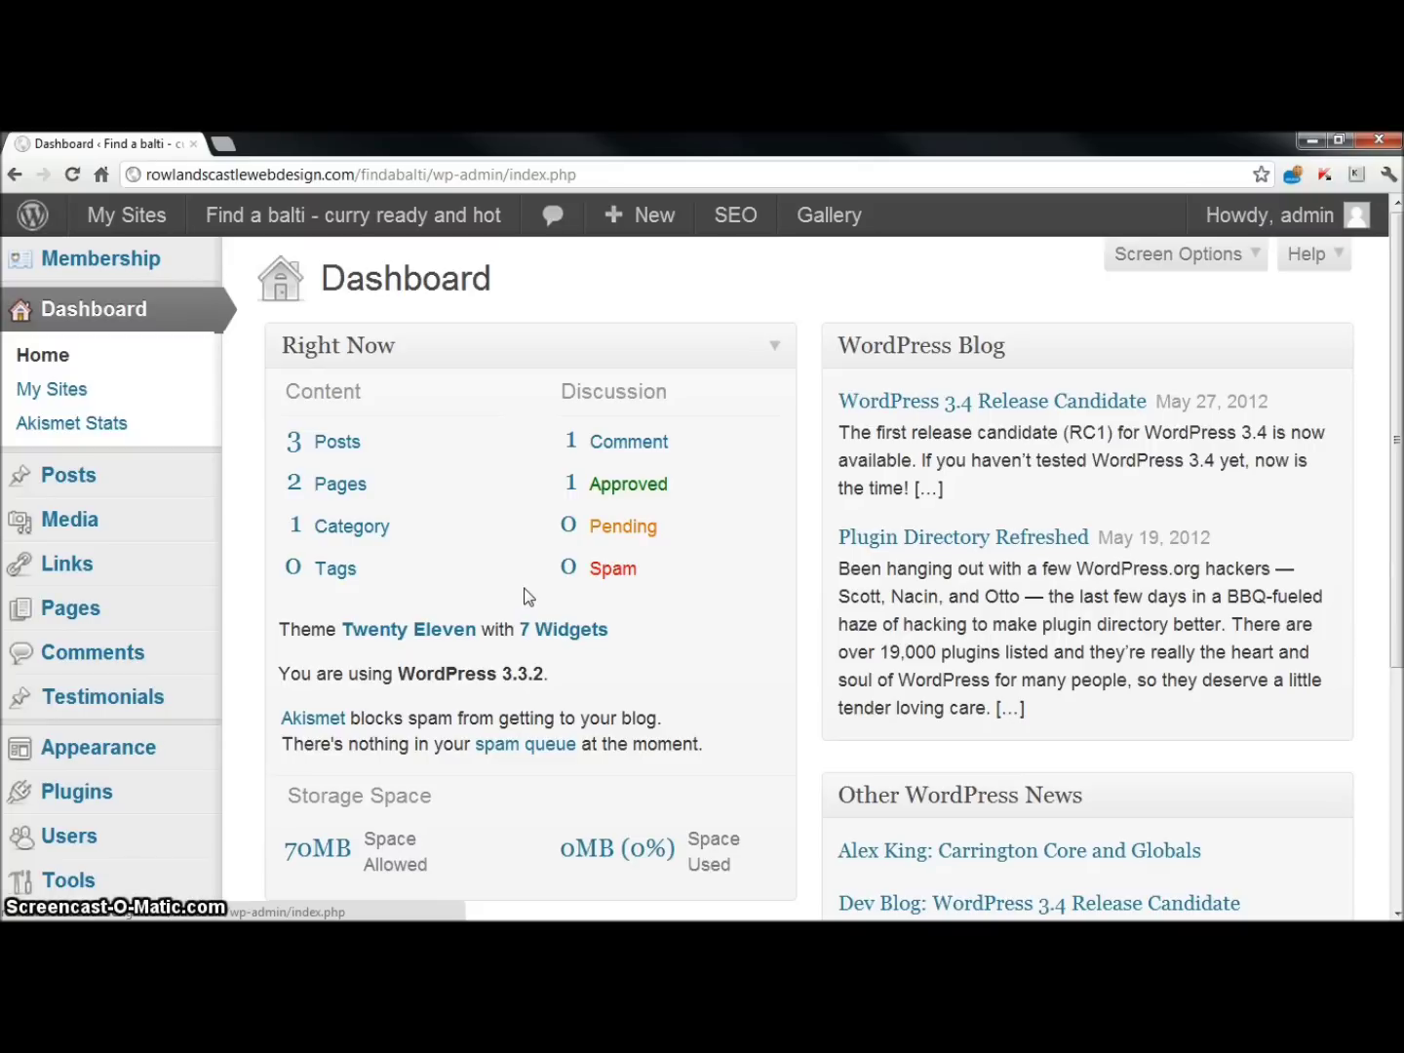
# Show the oik options flyout with Overview, Options, Buttons and Nivo settings.
pyautogui.click(517, 580)
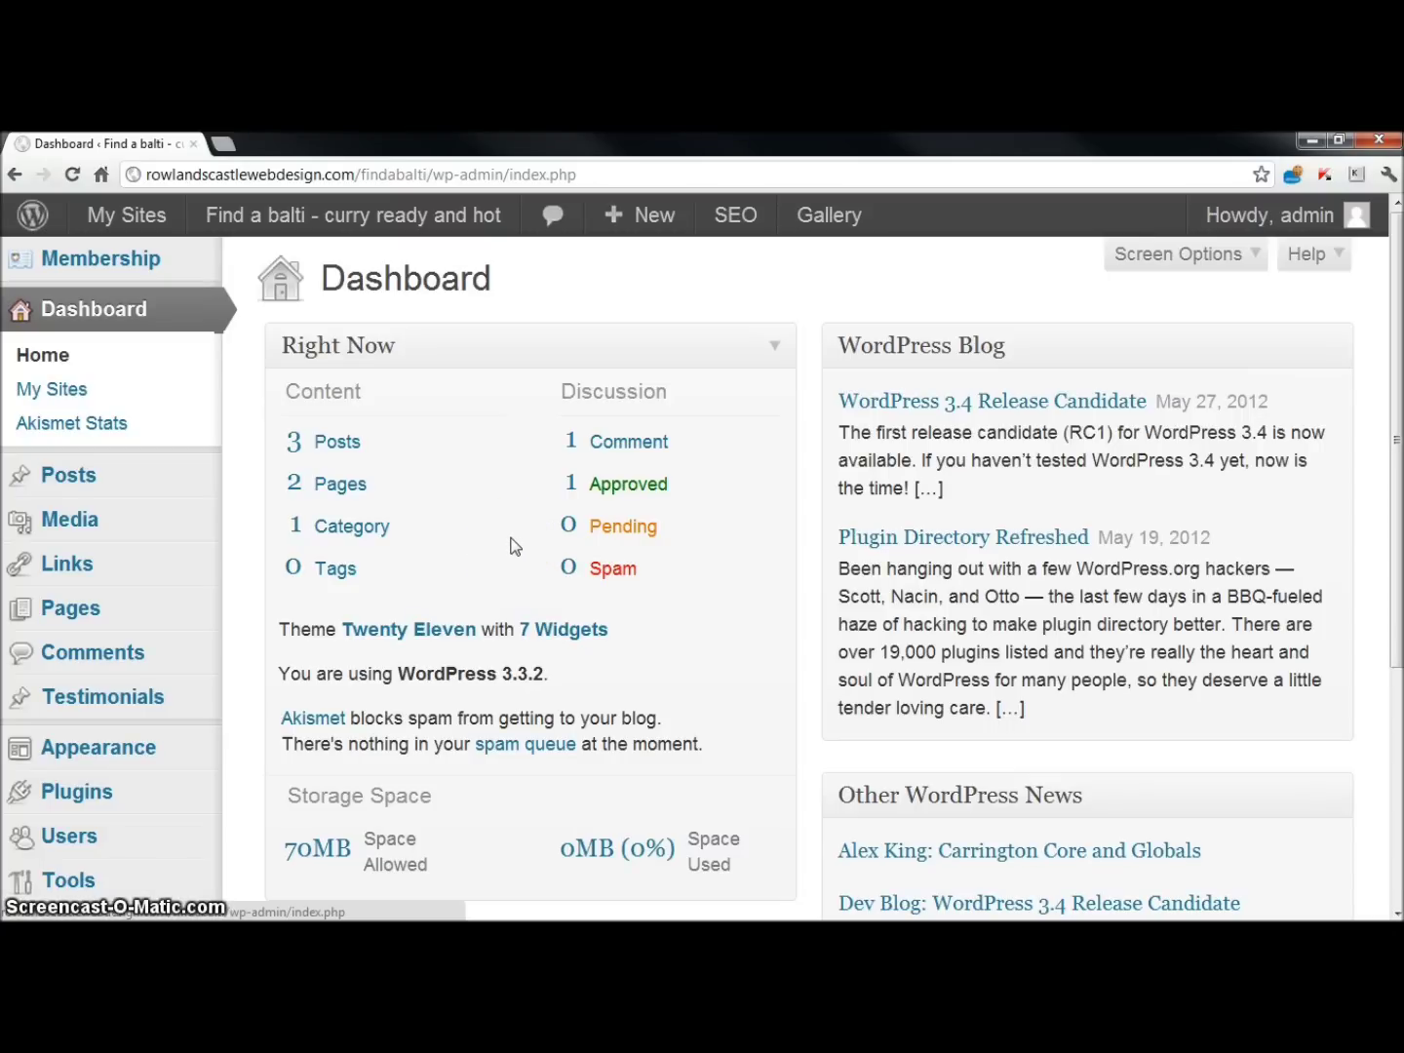
pyautogui.scroll(-3, 515, 545)
pyautogui.scroll(-1, 514, 547)
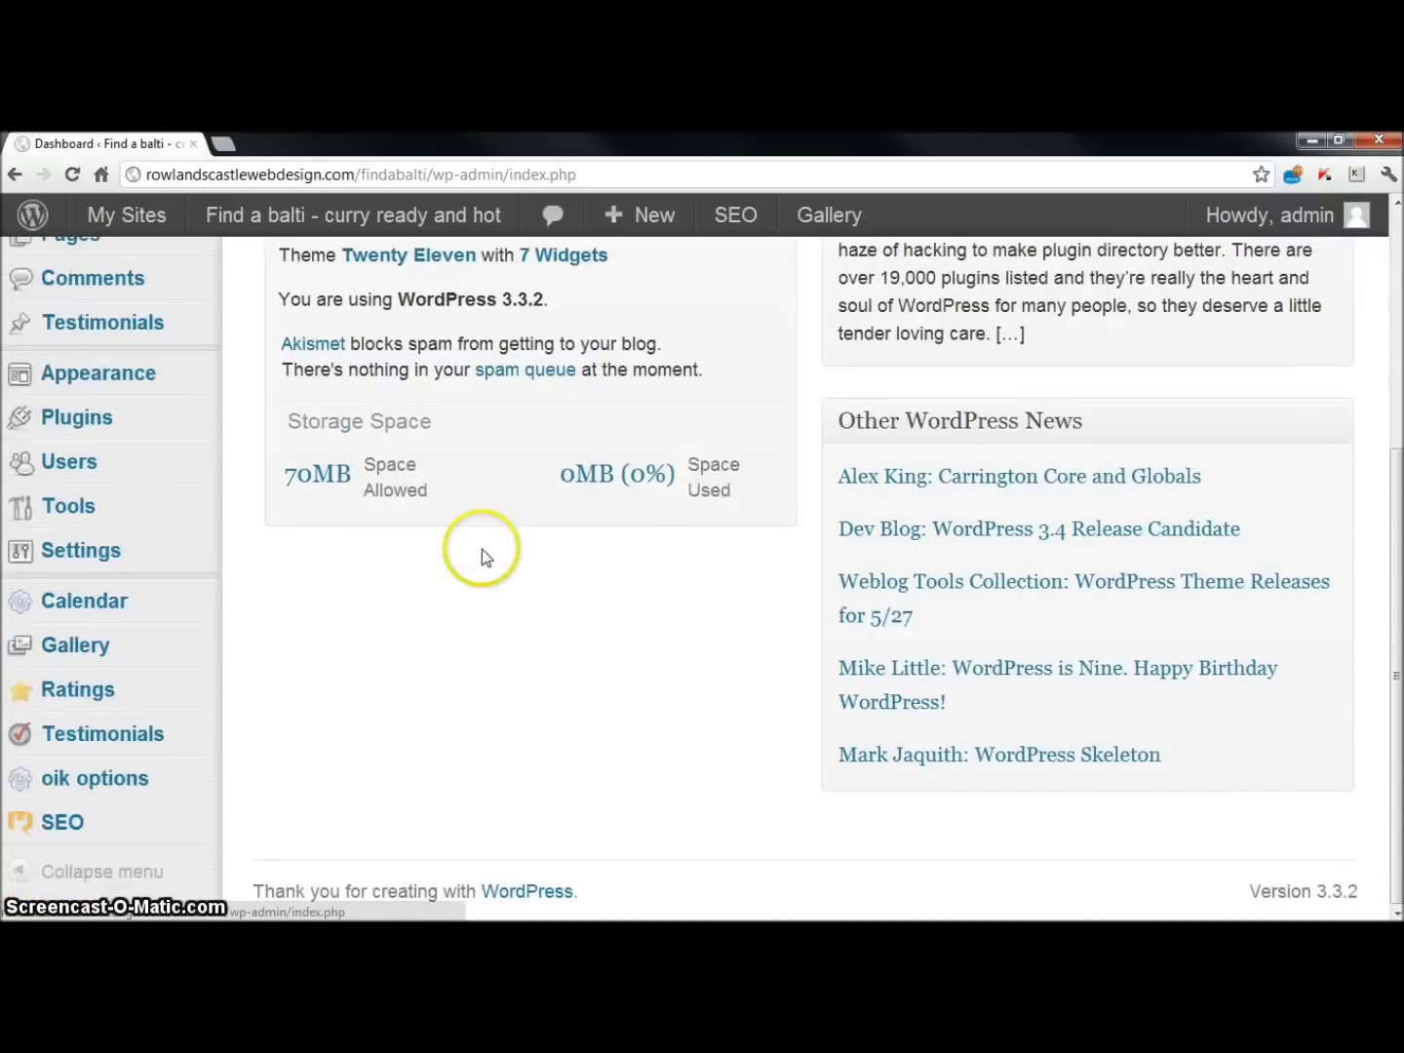
pyautogui.moveTo(93, 779)
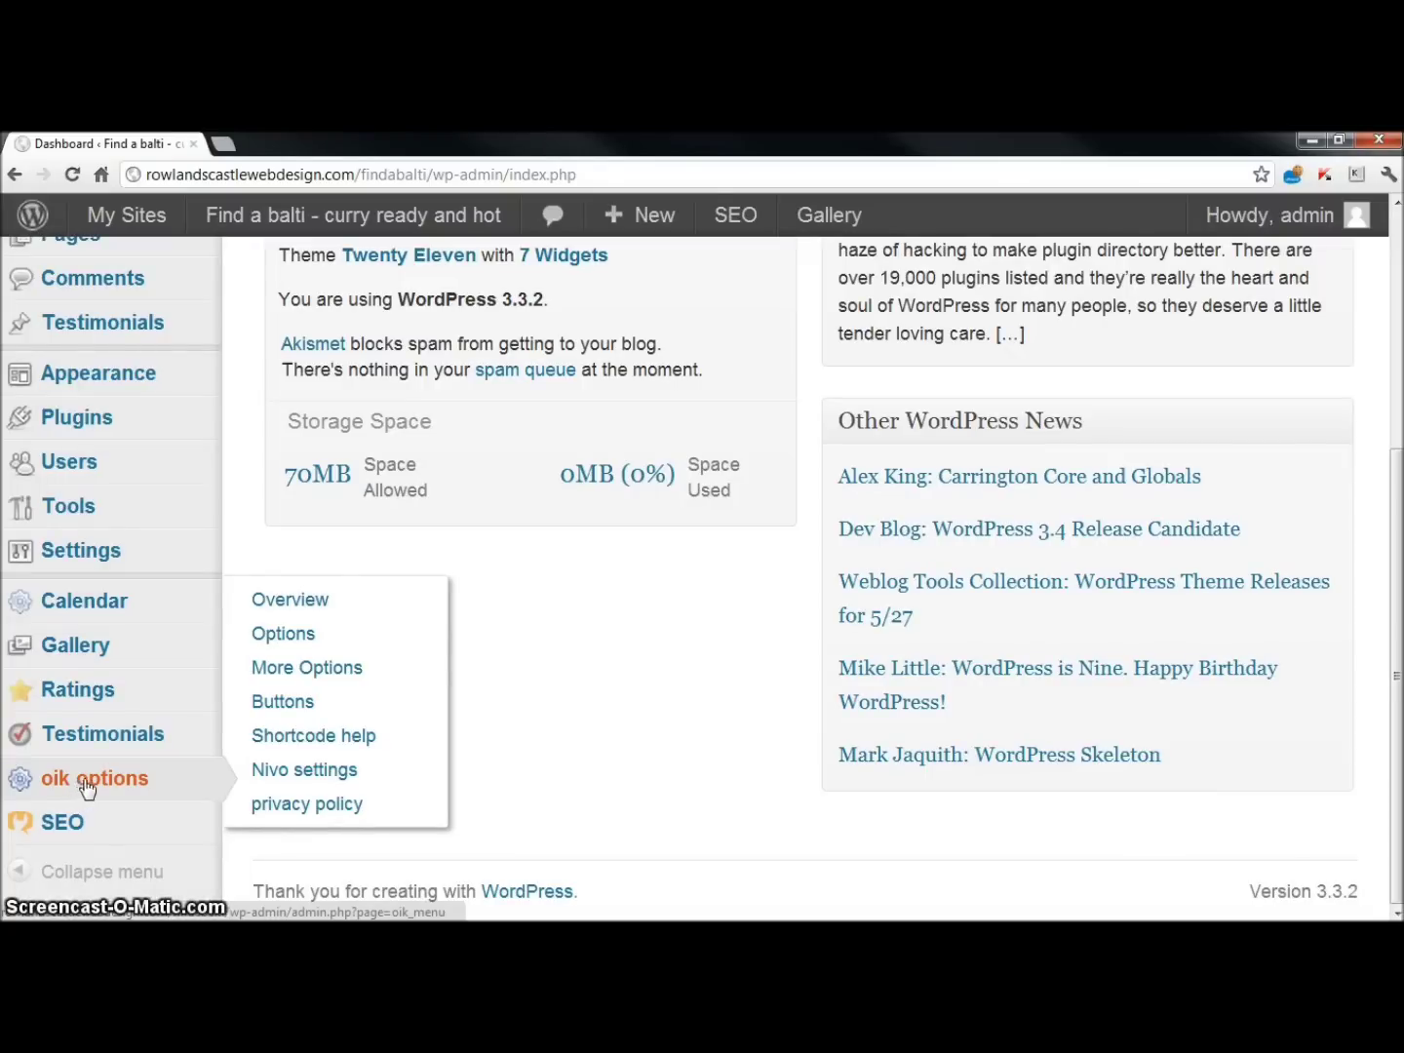
# Open oik Options to view the saved company, contact and address details.
pyautogui.click(283, 607)
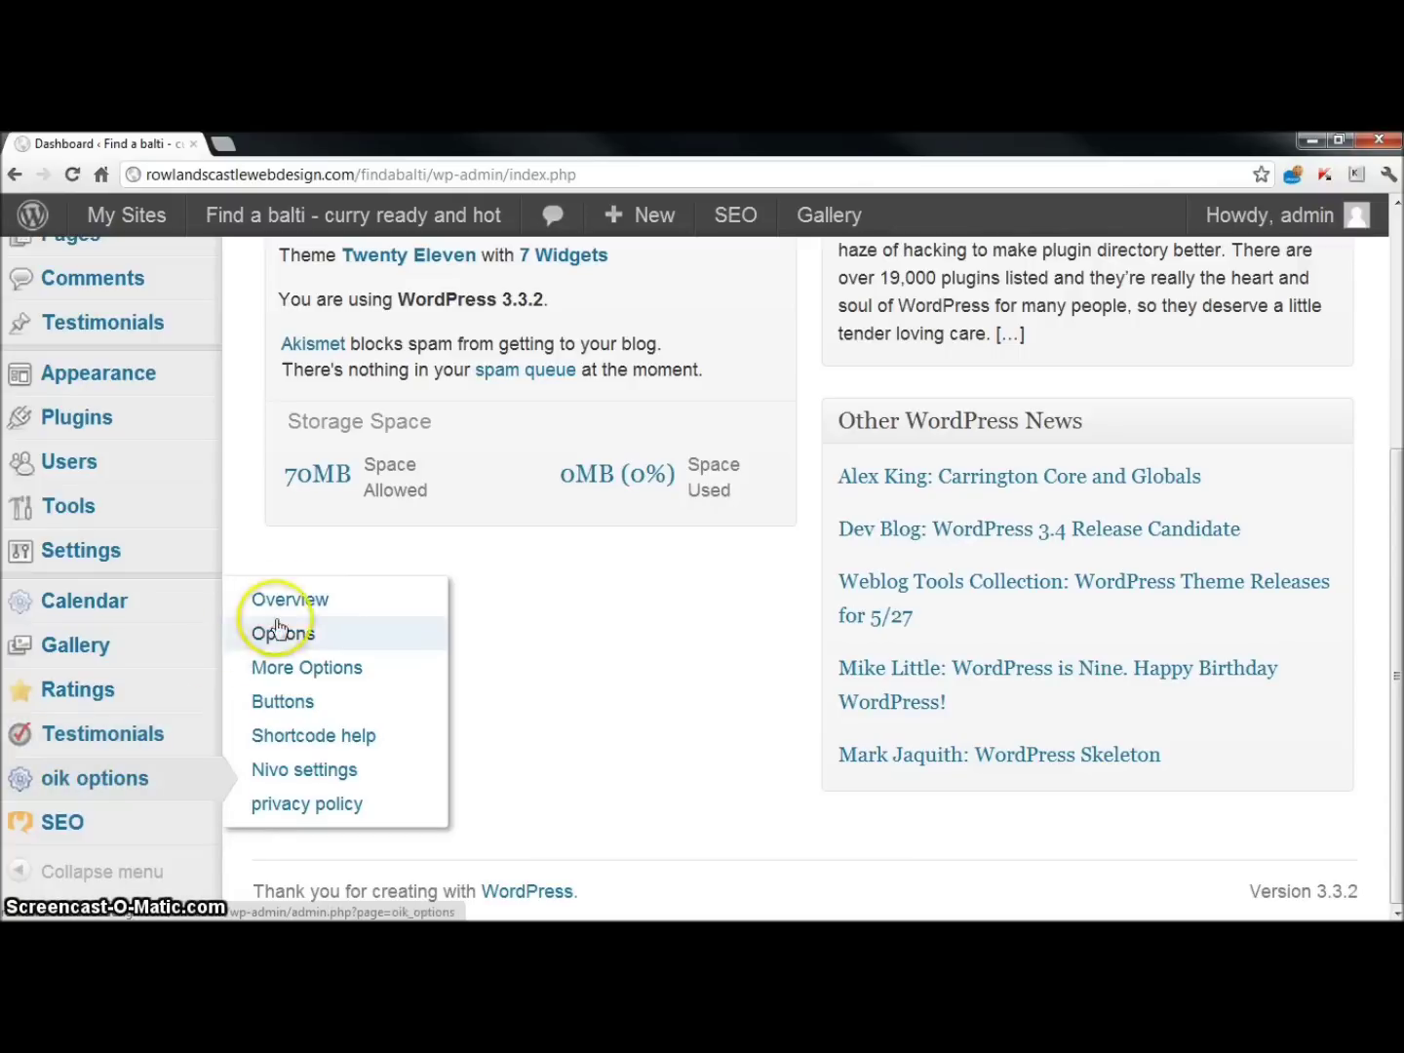
pyautogui.click(291, 633)
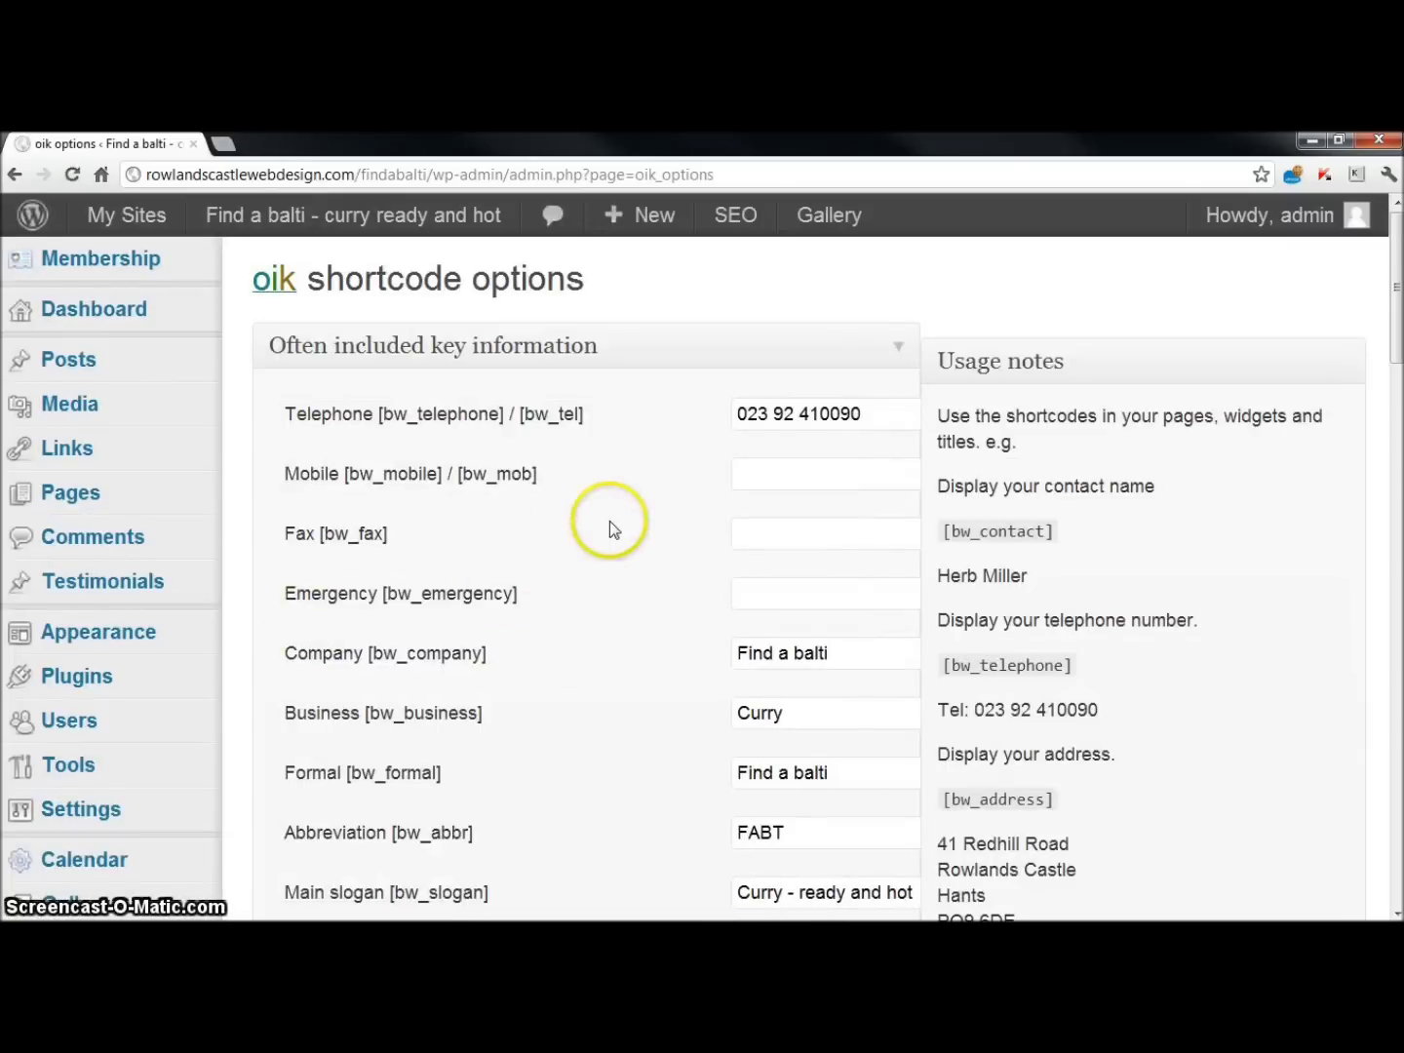
pyautogui.scroll(-2, 520, 586)
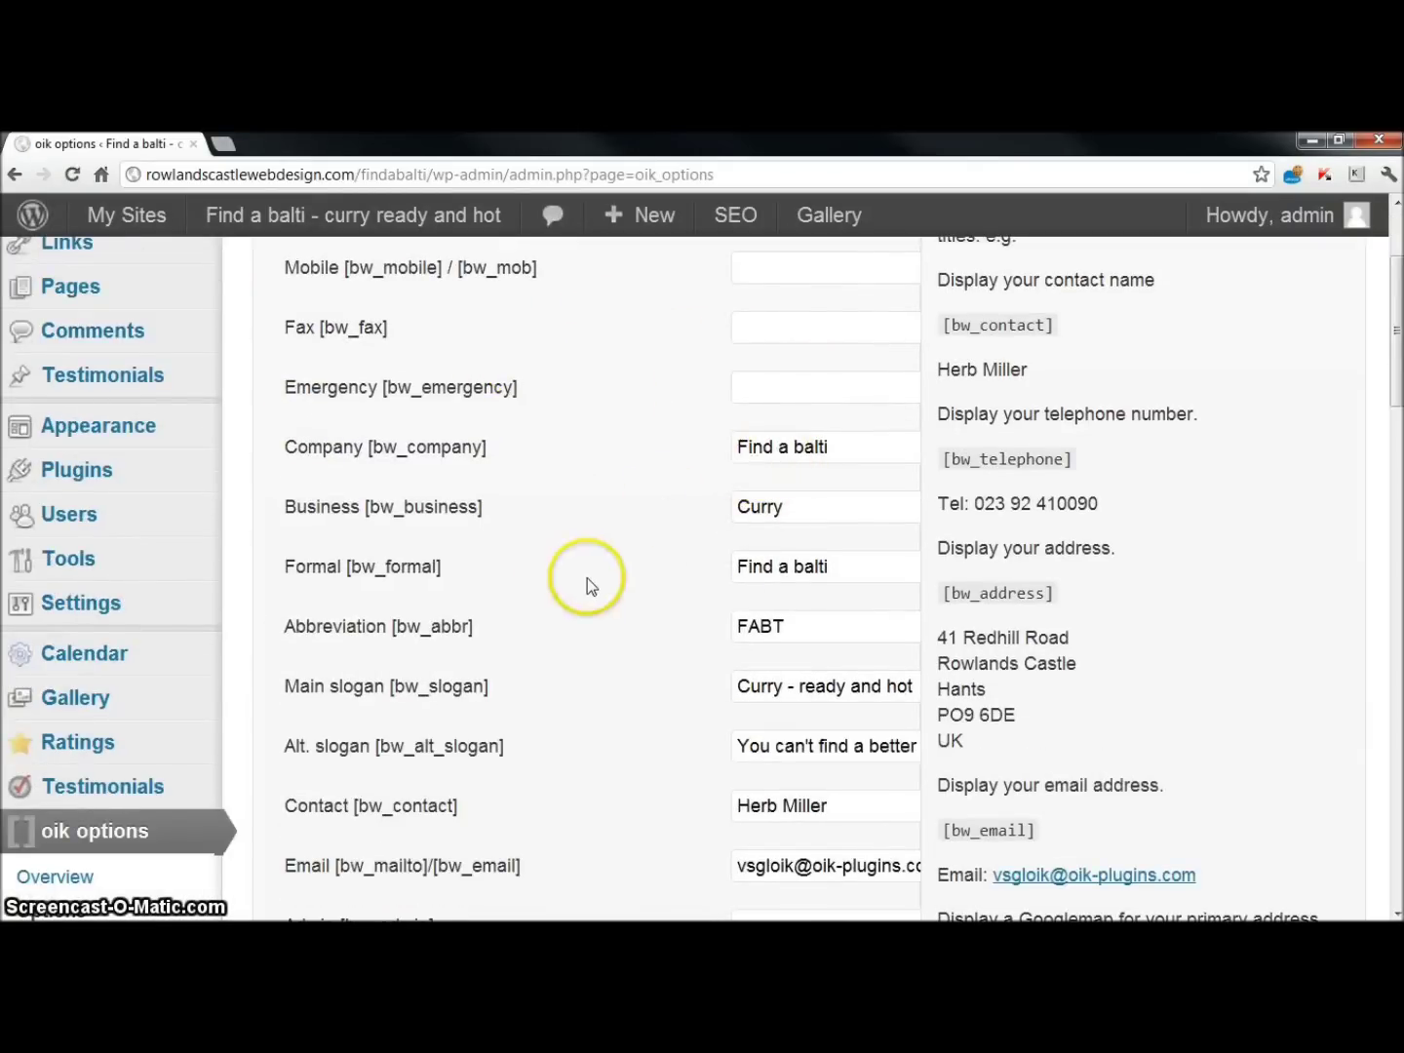
pyautogui.scroll(-2, 585, 587)
pyautogui.scroll(-2, 587, 599)
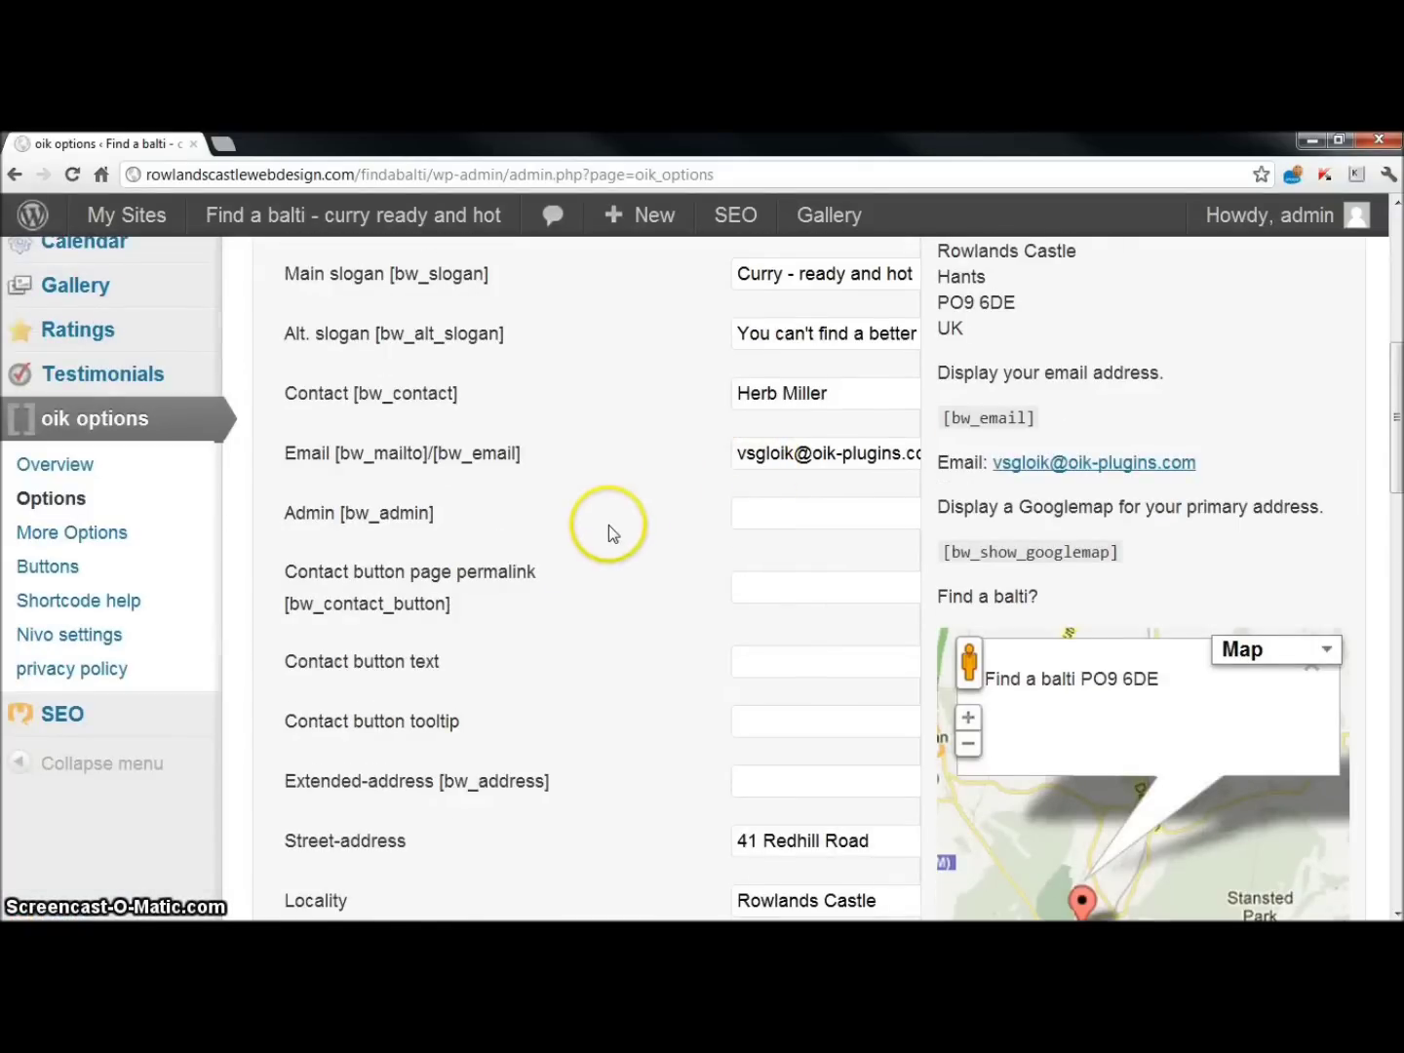
pyautogui.scroll(-3, 609, 525)
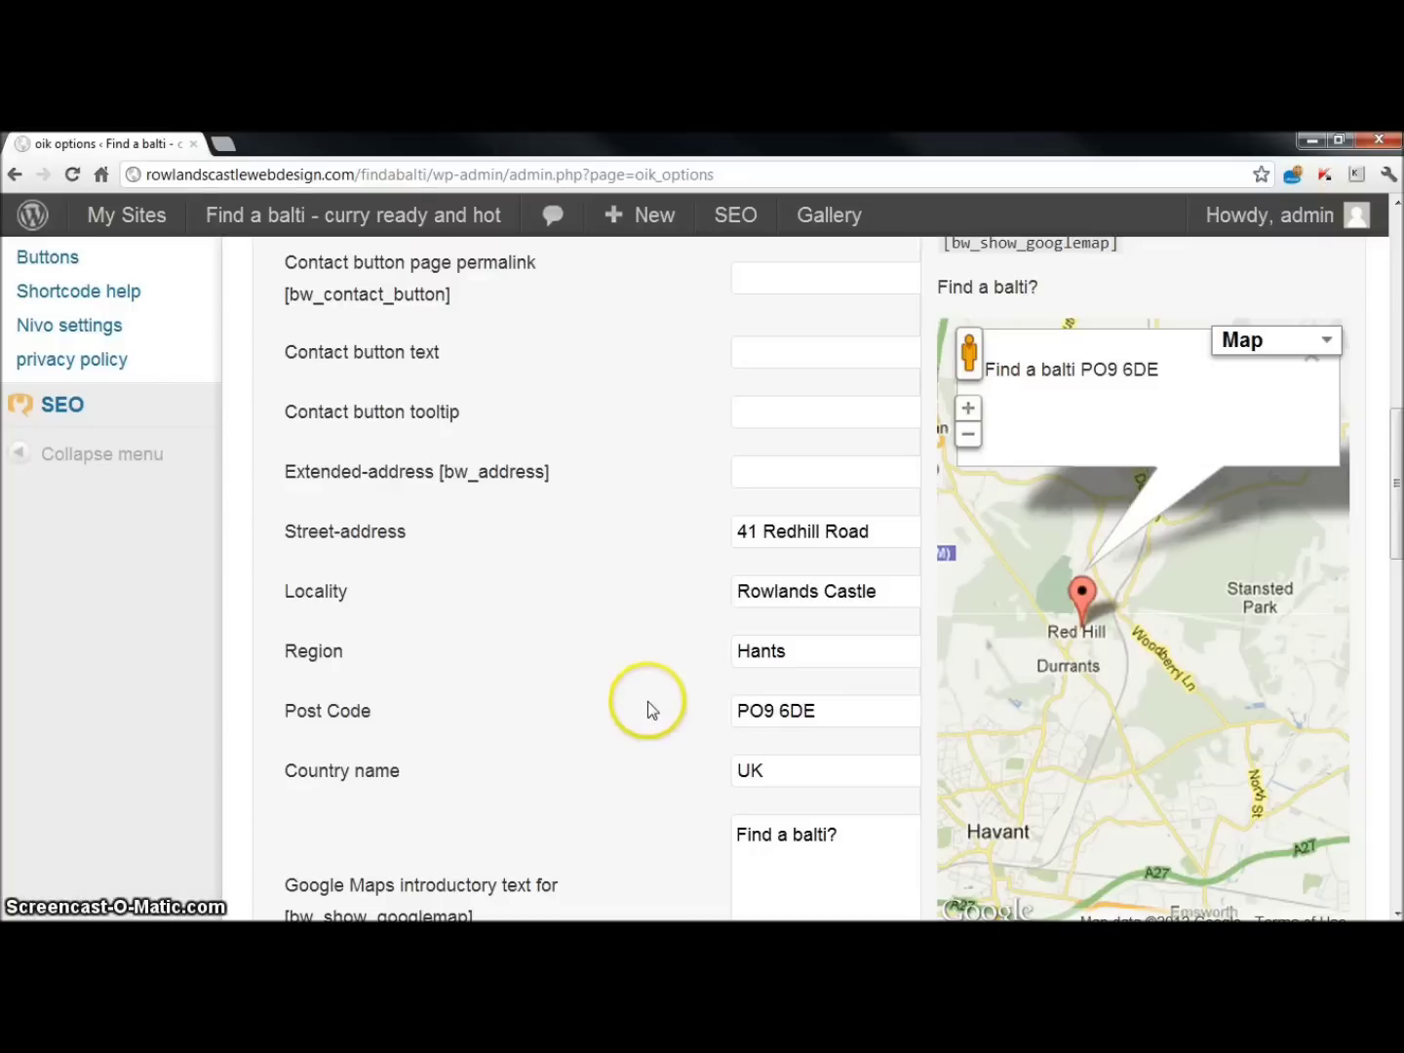
# Open the privacy policy setup, excluding Category 3, its Consent and Category 4, keeping Cookie list.
pyautogui.click(61, 365)
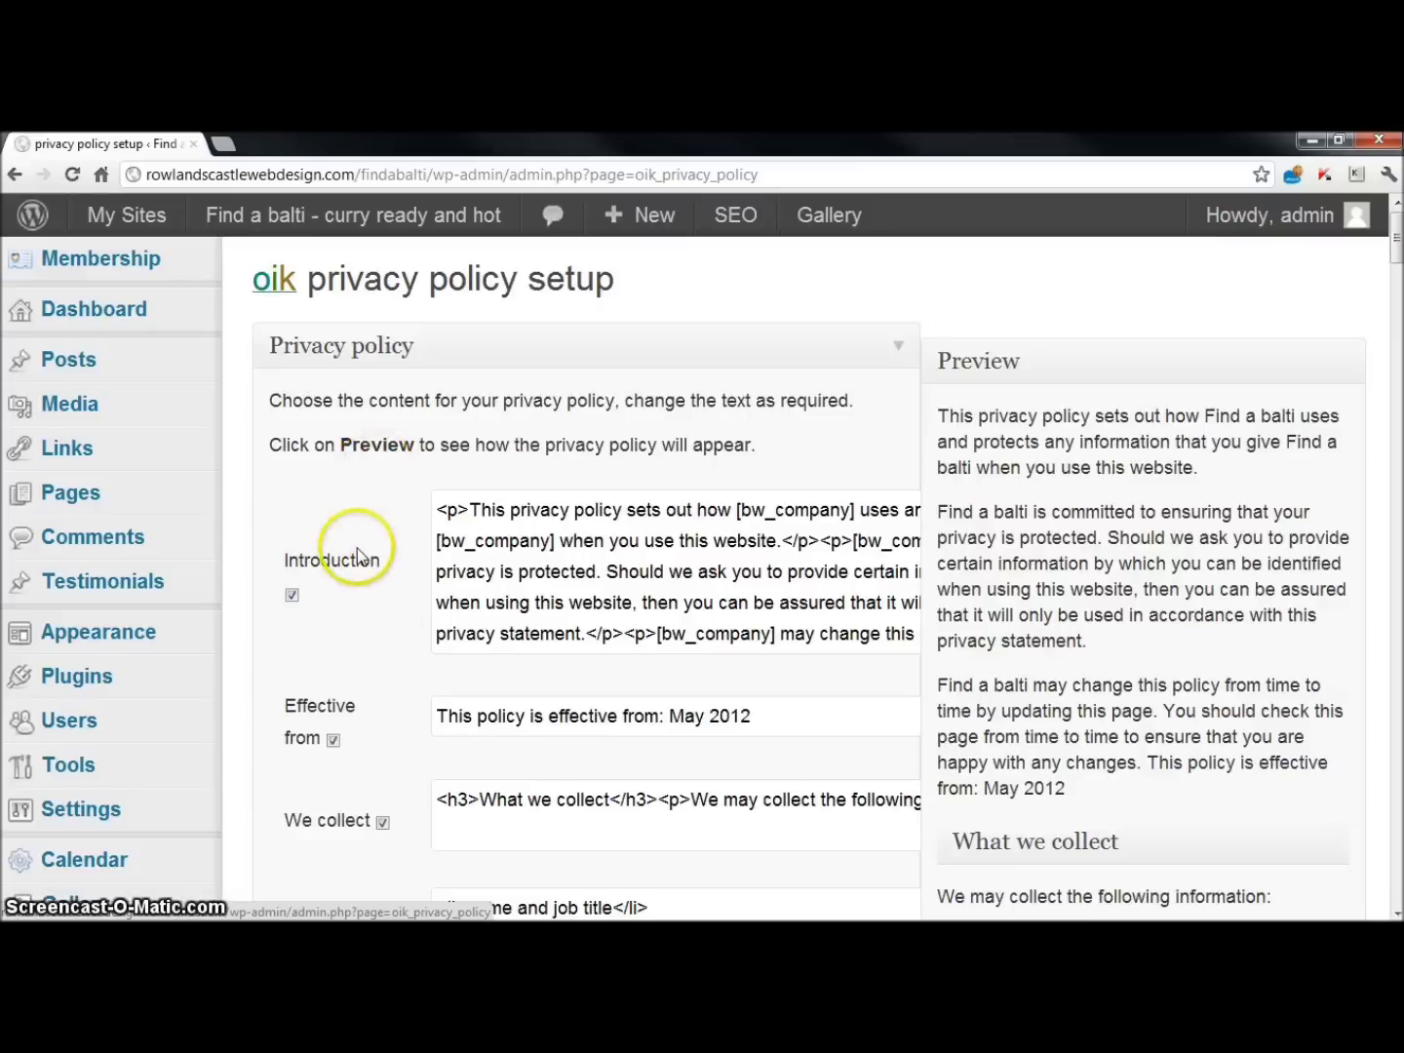
pyautogui.scroll(-2, 718, 444)
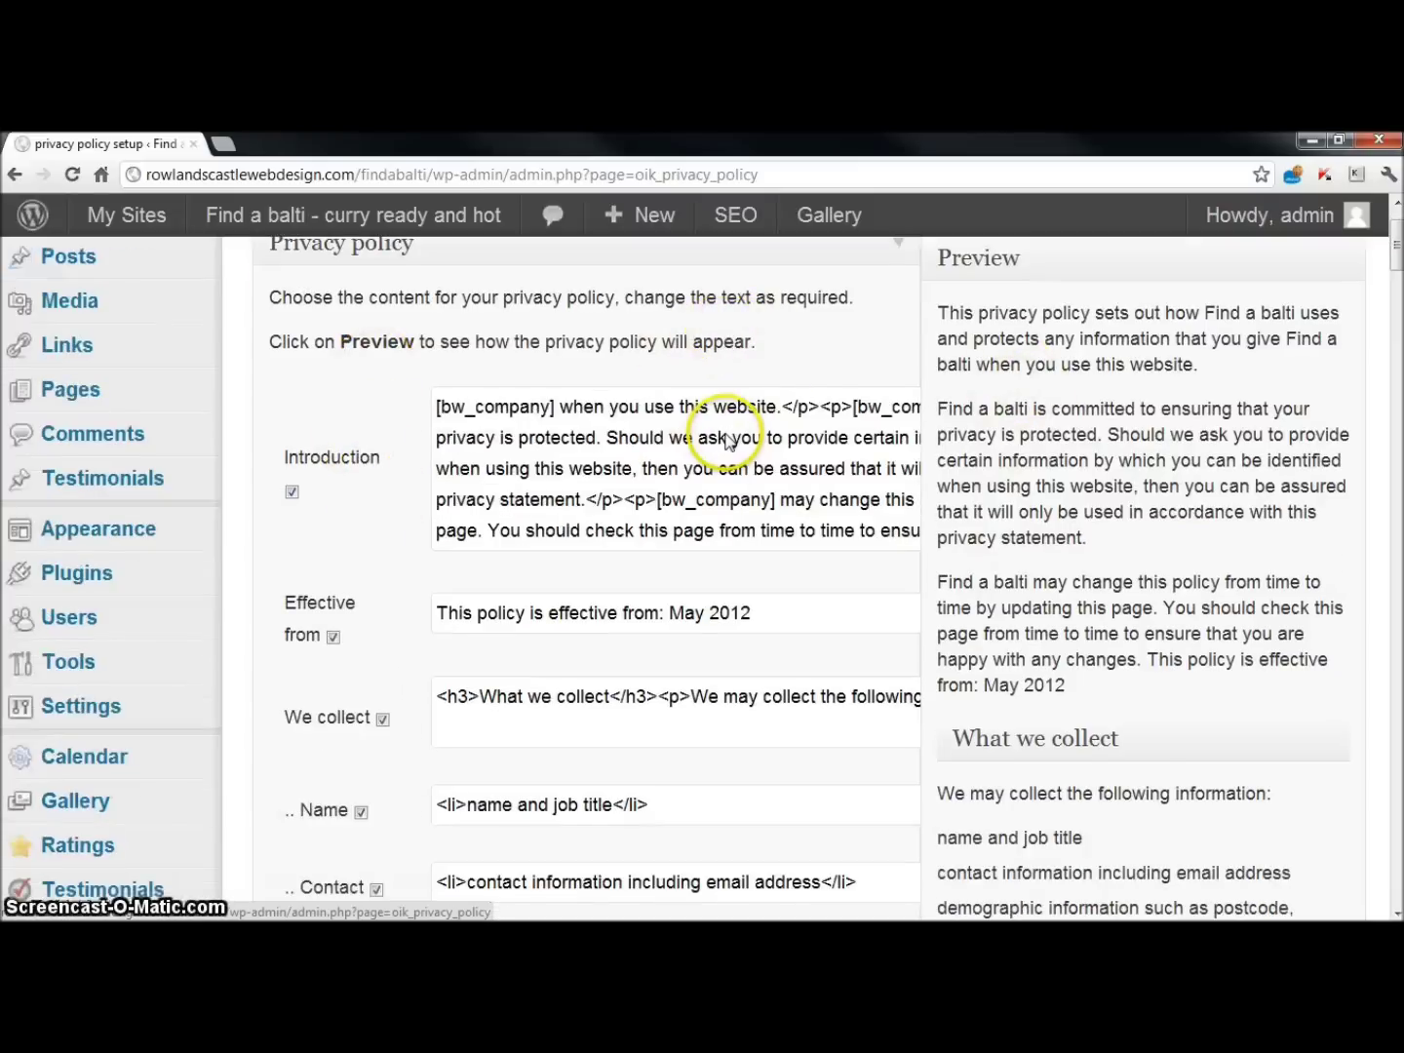
pyautogui.scroll(-2, 416, 614)
pyautogui.scroll(-2, 417, 614)
pyautogui.scroll(-3, 423, 611)
pyautogui.scroll(-2, 424, 614)
pyautogui.scroll(-5, 424, 635)
pyautogui.scroll(-1, 416, 702)
pyautogui.scroll(-3, 407, 705)
pyautogui.scroll(-3, 406, 705)
pyautogui.scroll(-3, 400, 715)
pyautogui.scroll(-3, 409, 716)
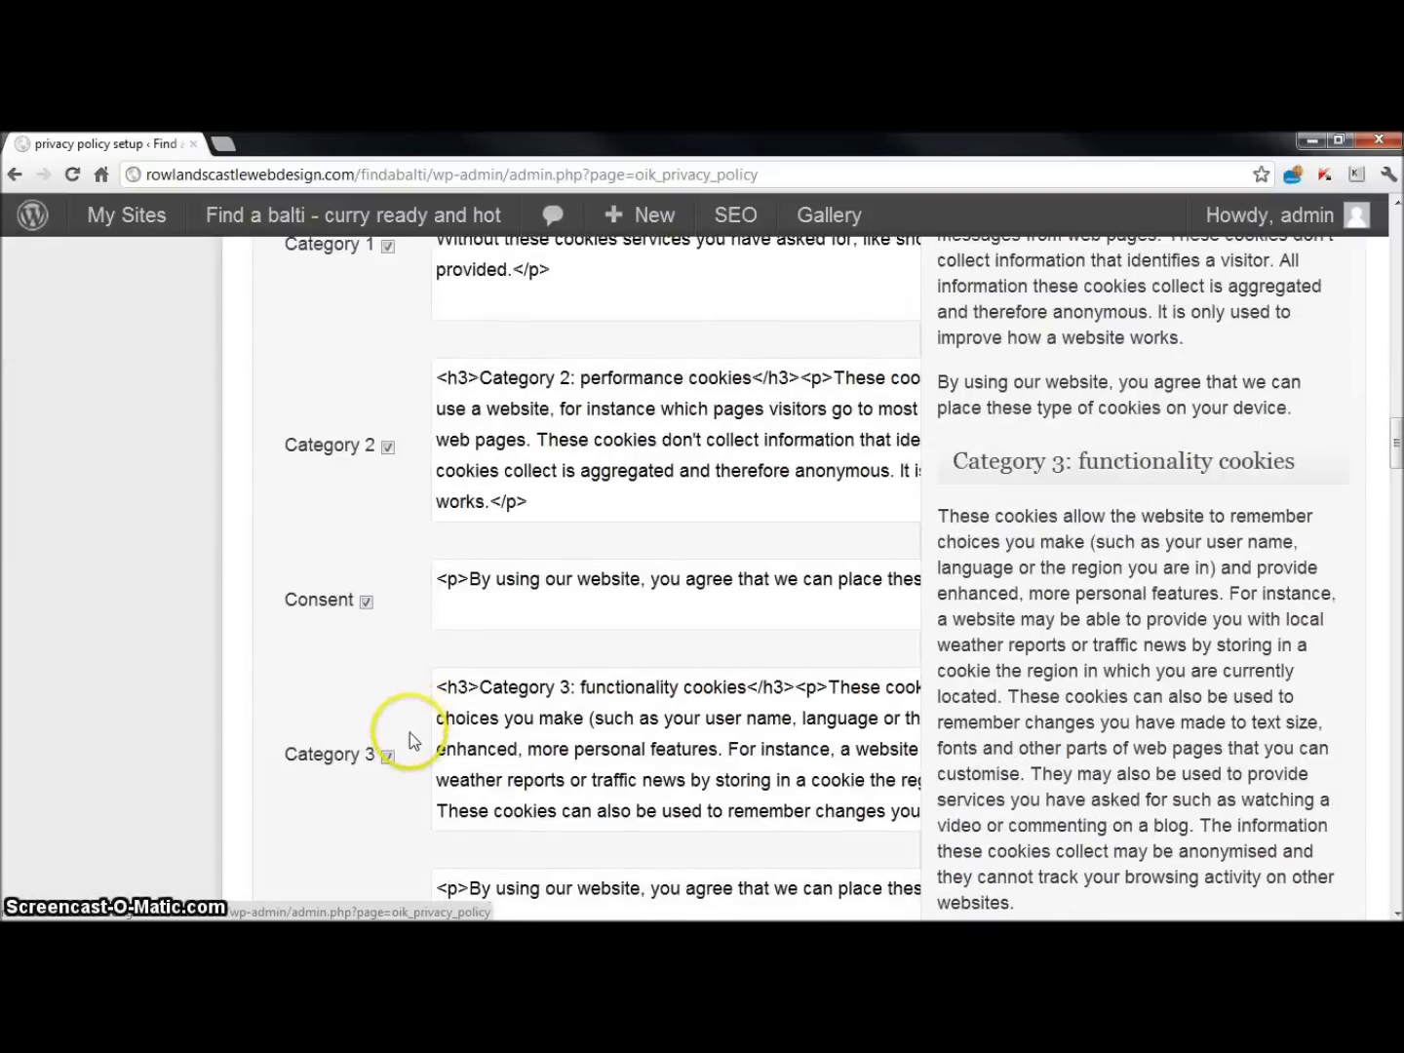
pyautogui.scroll(-3, 408, 734)
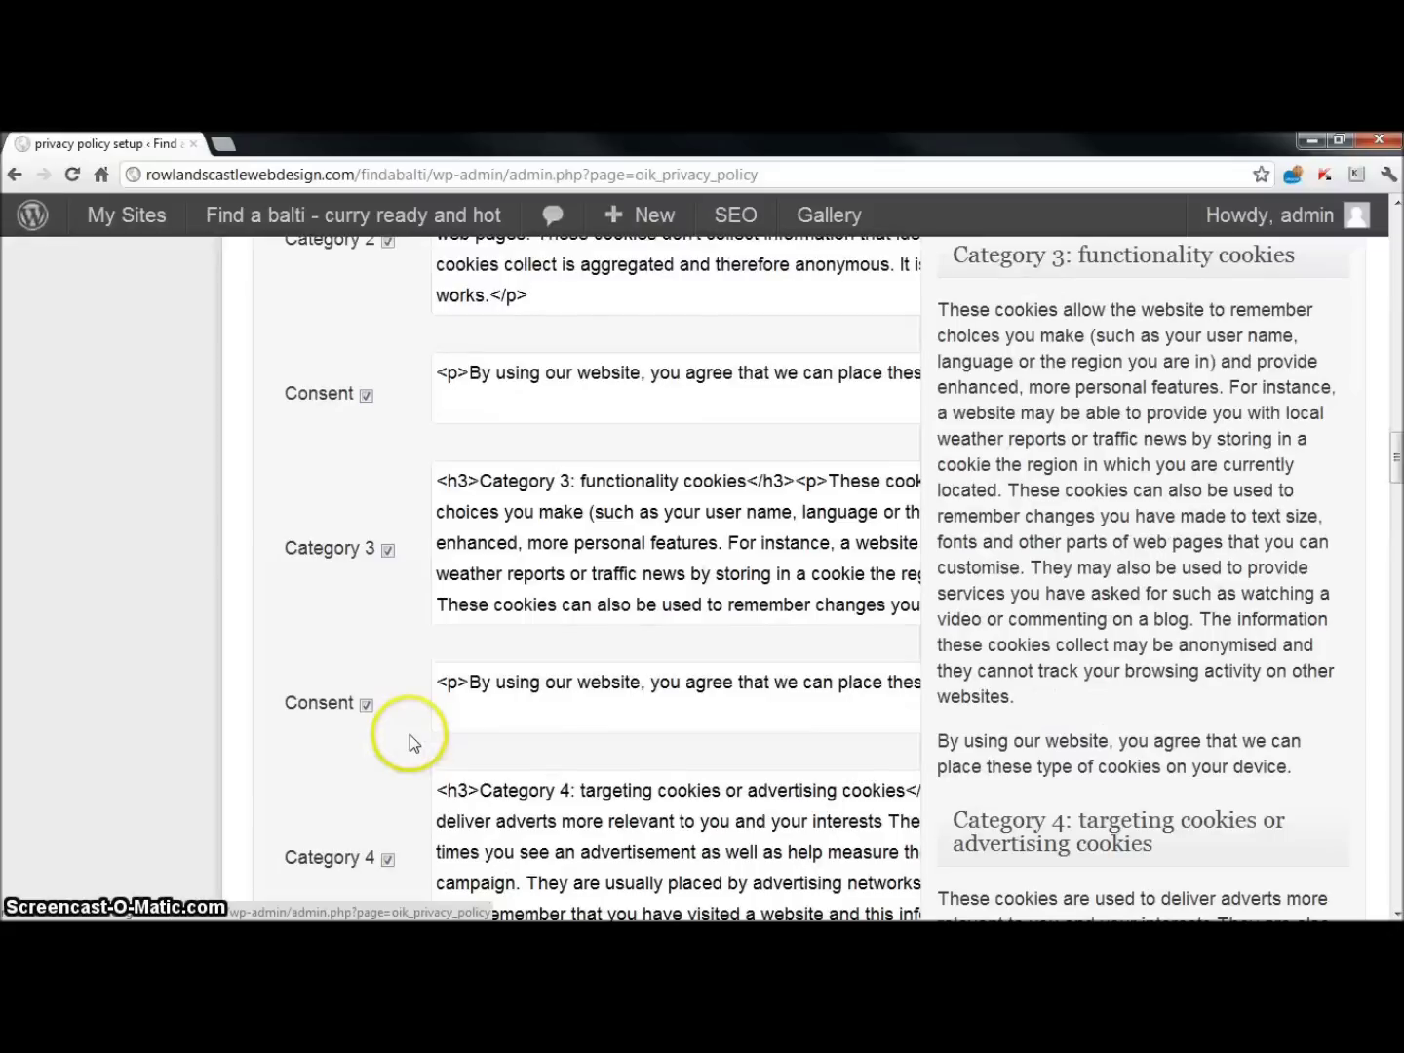
pyautogui.click(388, 550)
pyautogui.click(365, 706)
pyautogui.scroll(-3, 362, 708)
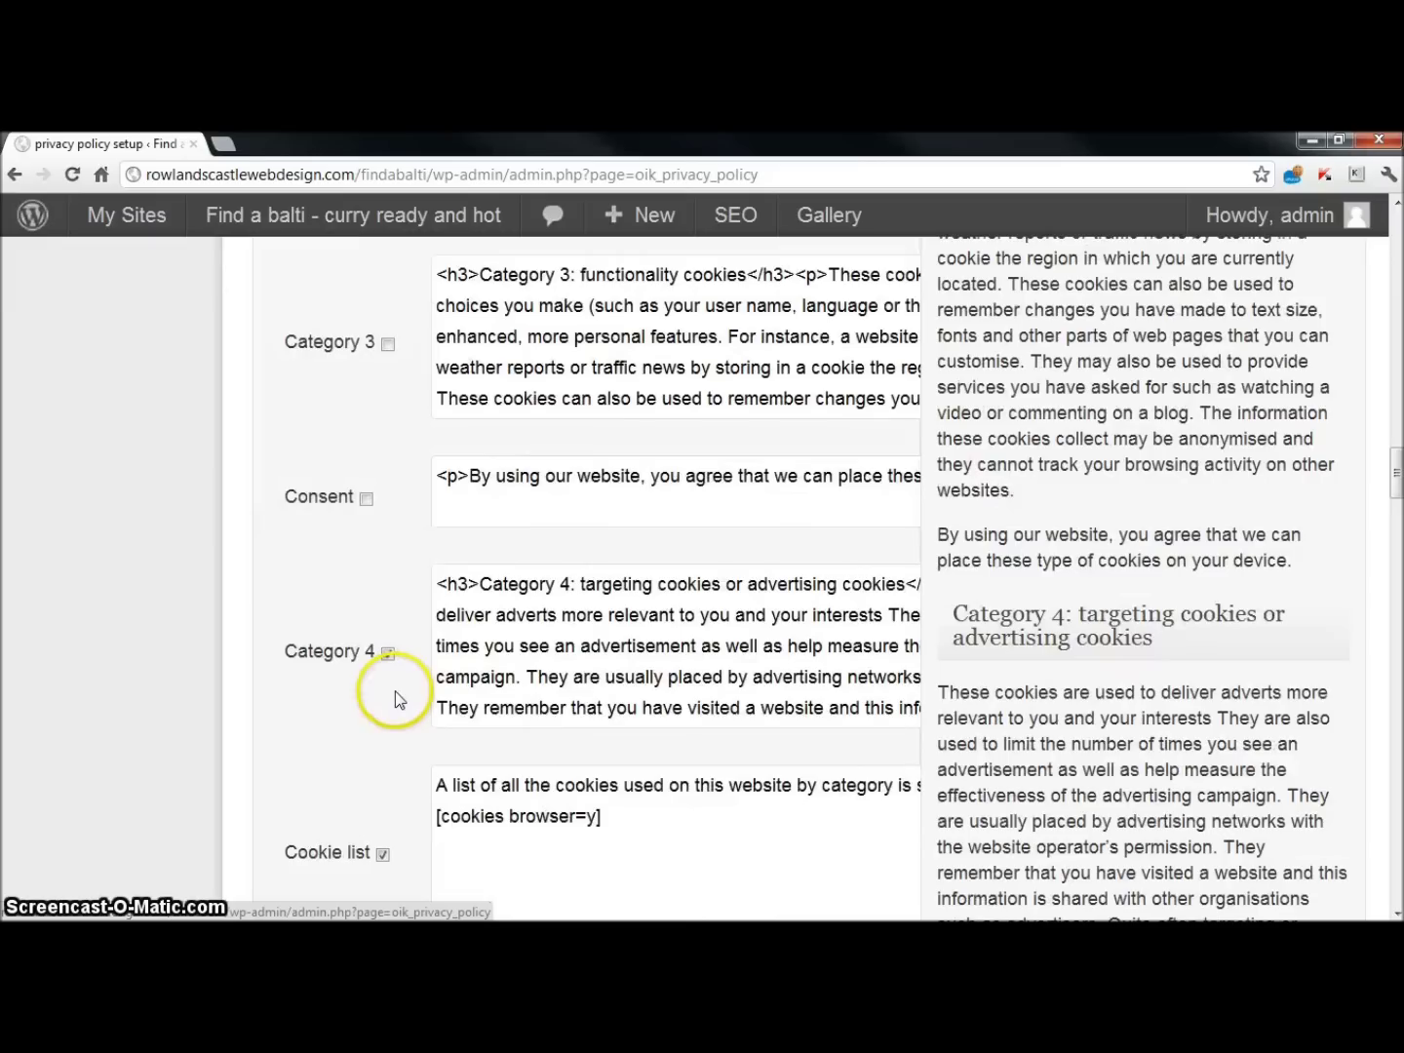
pyautogui.click(387, 654)
pyautogui.click(382, 854)
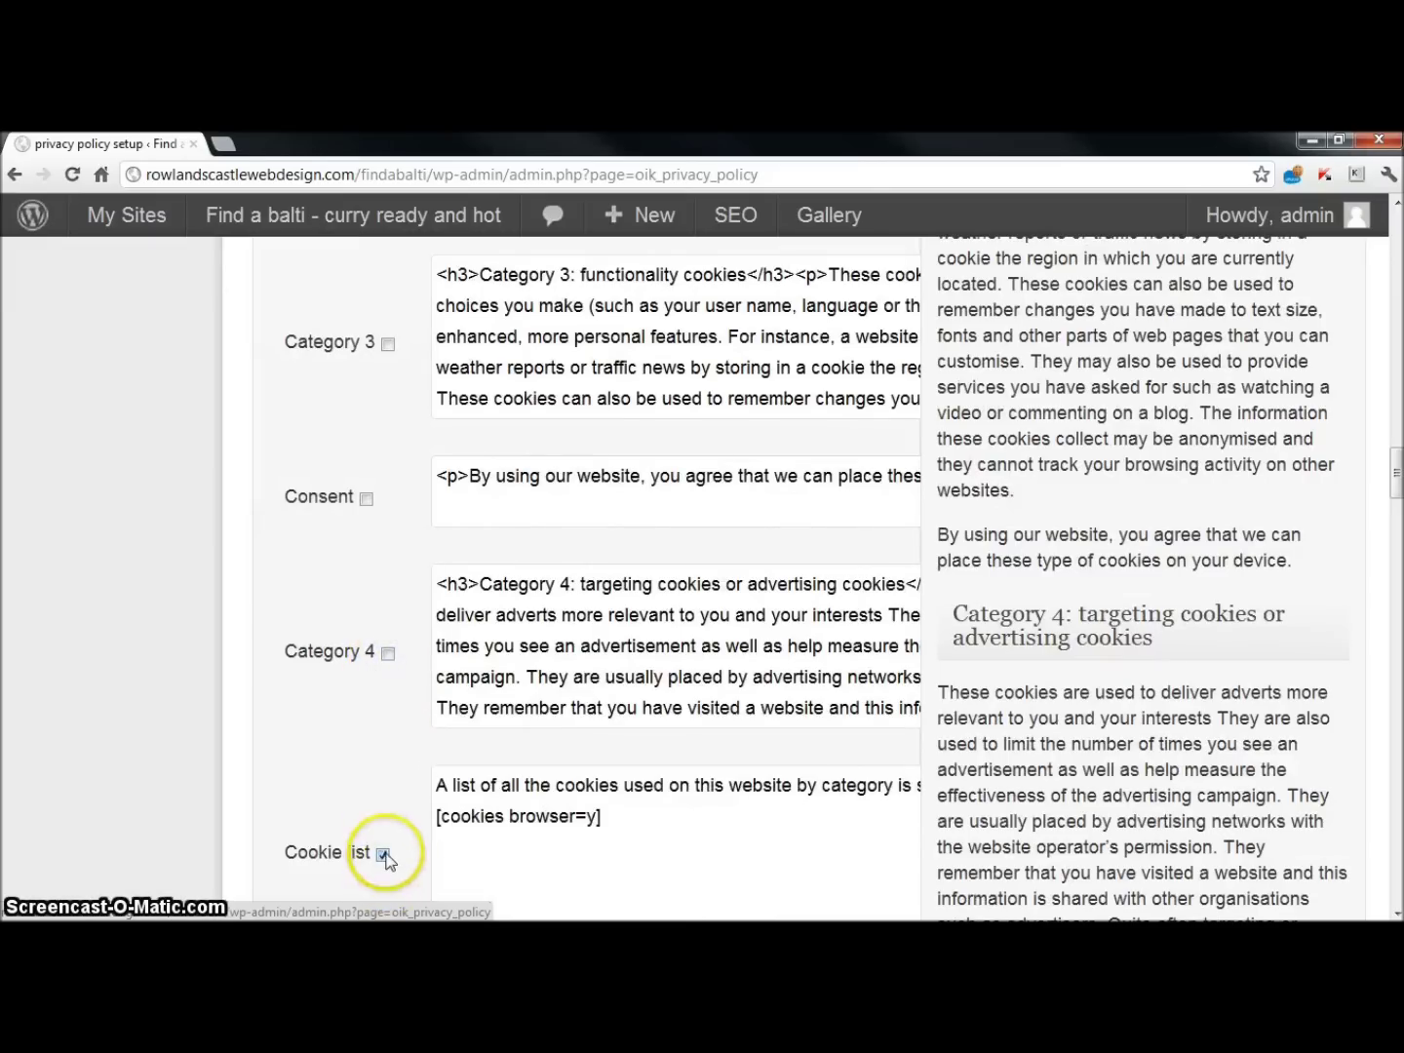
pyautogui.scroll(-1, 401, 767)
pyautogui.click(382, 752)
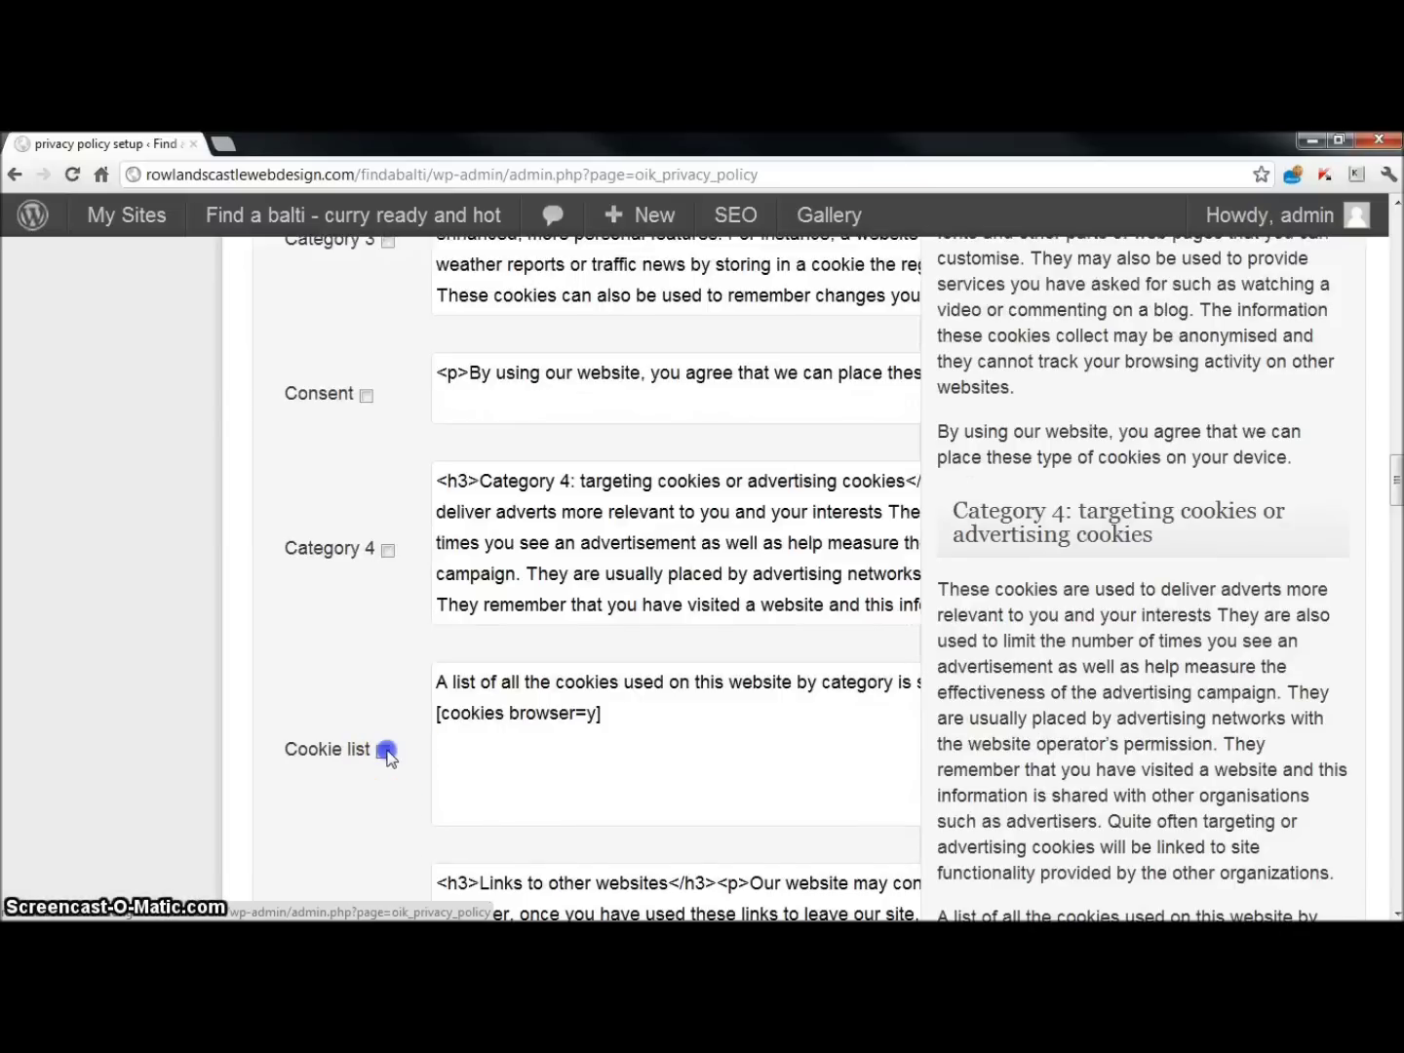
pyautogui.scroll(2, 390, 415)
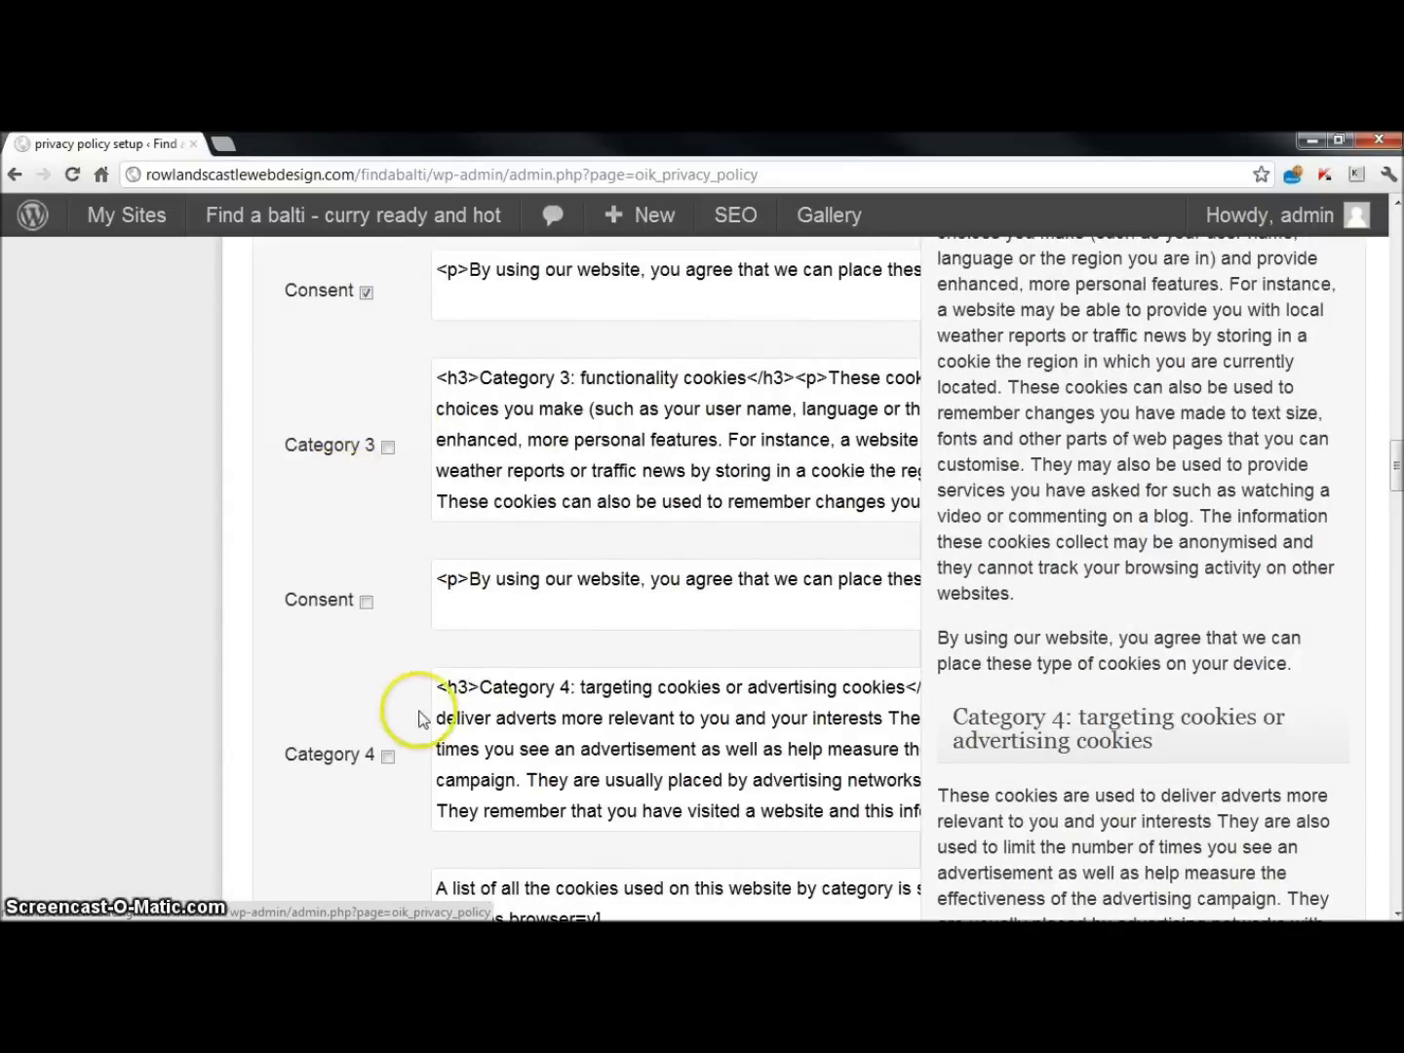
pyautogui.scroll(-2, 317, 658)
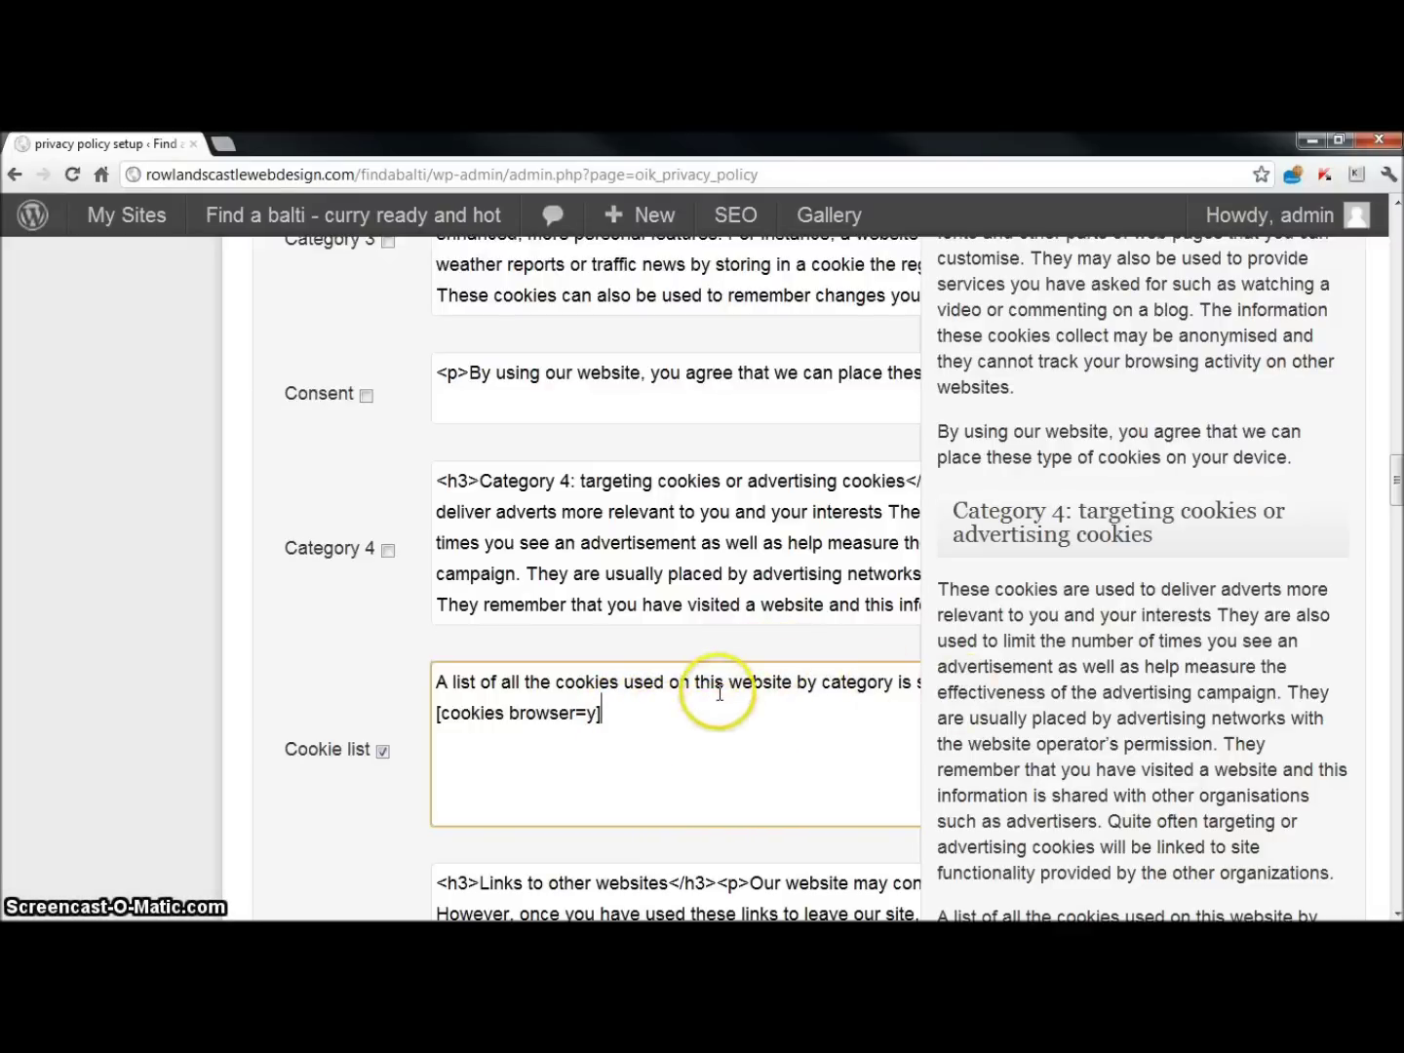
pyautogui.scroll(3, 778, 583)
pyautogui.scroll(5, 801, 563)
pyautogui.scroll(4, 1217, 596)
pyautogui.scroll(4, 1247, 305)
pyautogui.scroll(3, 910, 376)
pyautogui.scroll(5, 910, 355)
pyautogui.scroll(3, 897, 329)
pyautogui.scroll(1, 903, 342)
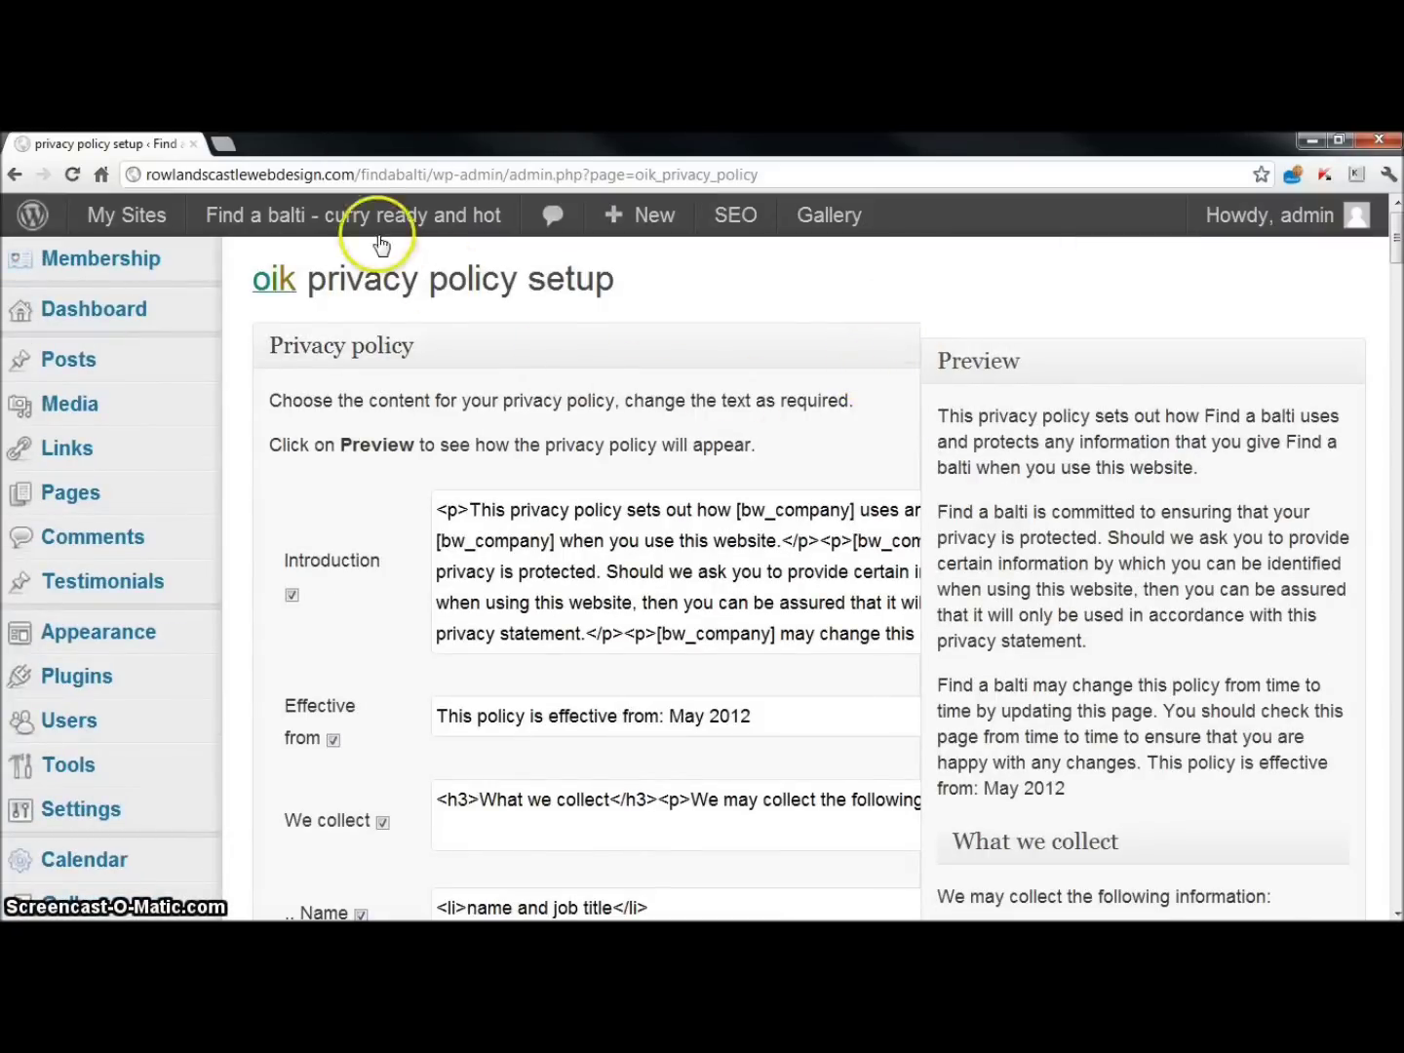
# Review every privacy policy setup section and refresh the policy preview.
pyautogui.click(1100, 473)
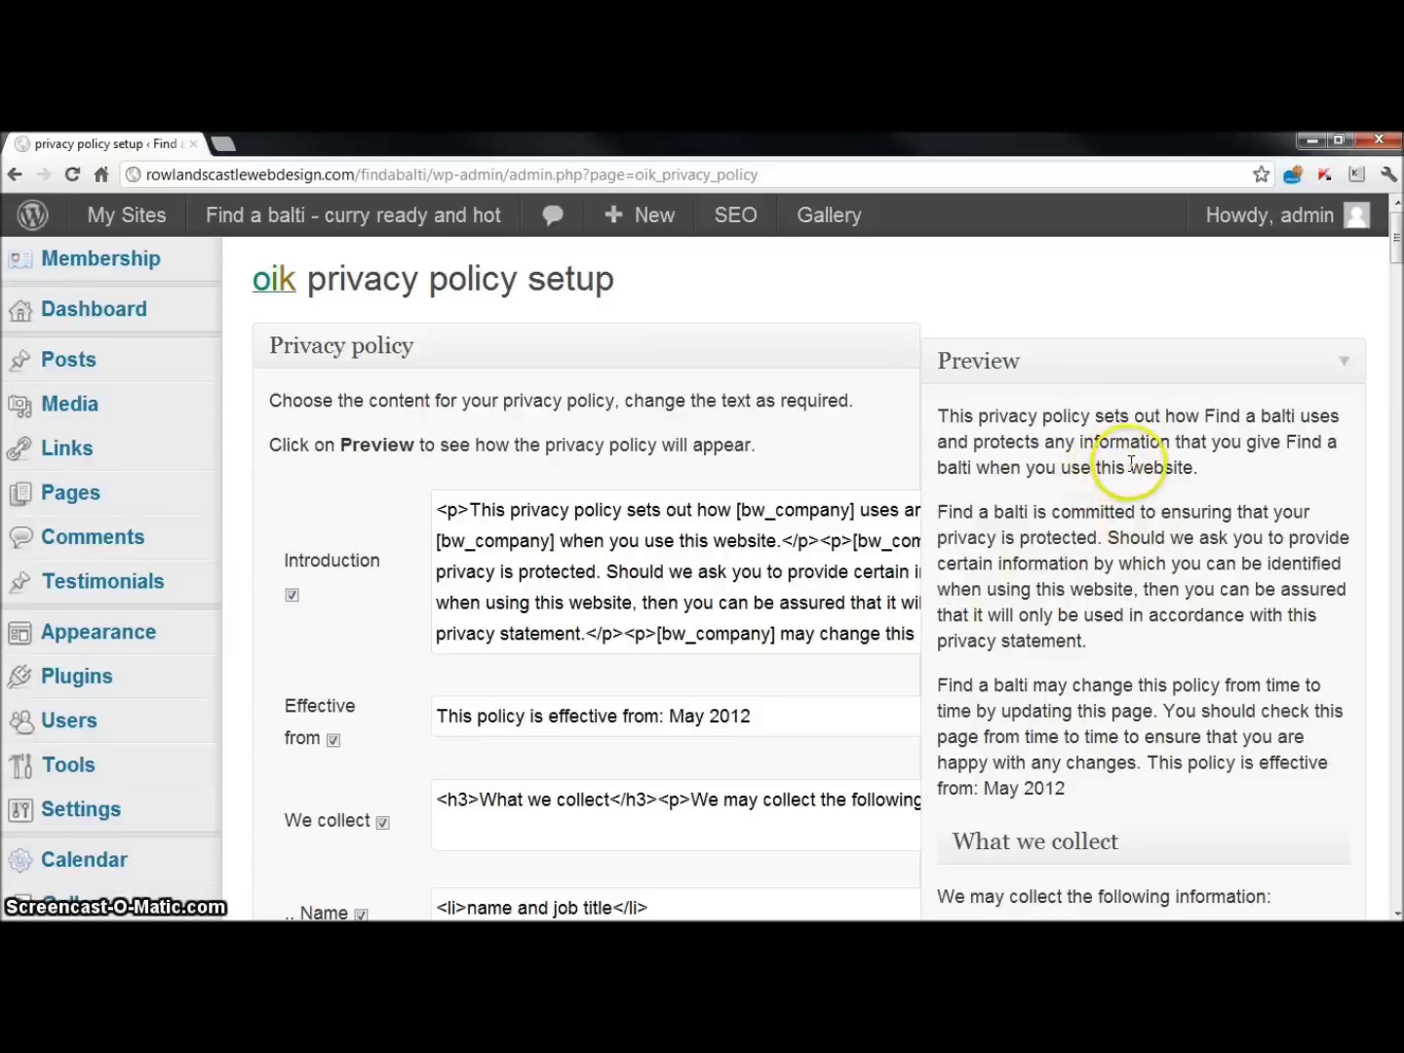
pyautogui.scroll(-2, 1131, 462)
pyautogui.scroll(2, 1131, 462)
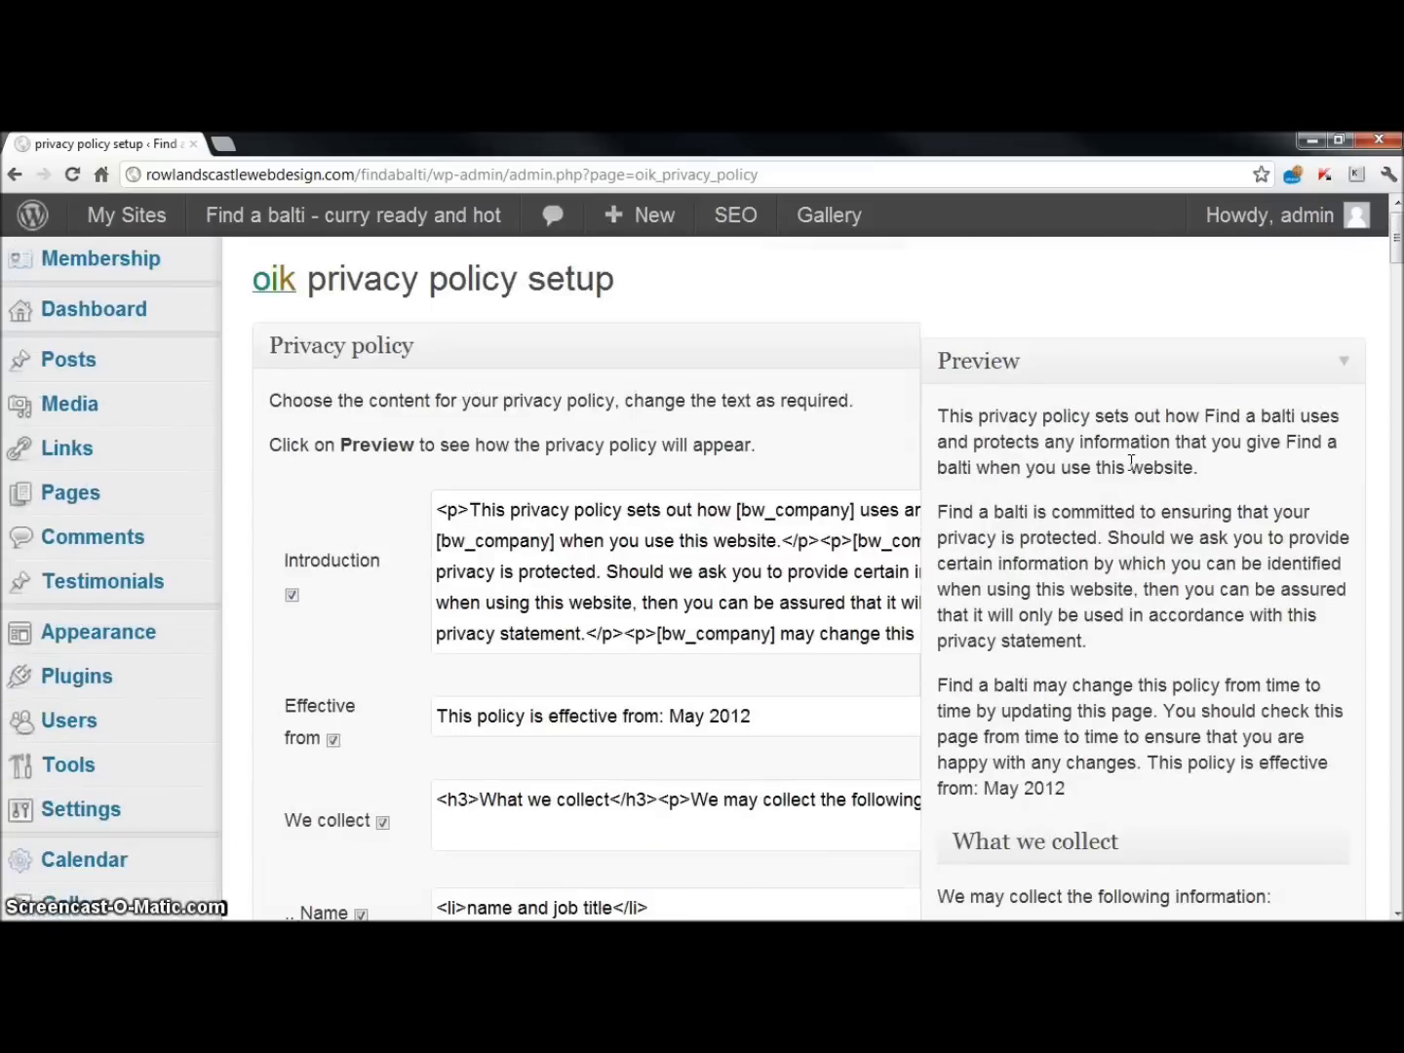
pyautogui.scroll(-4, 589, 409)
pyautogui.scroll(-3, 589, 420)
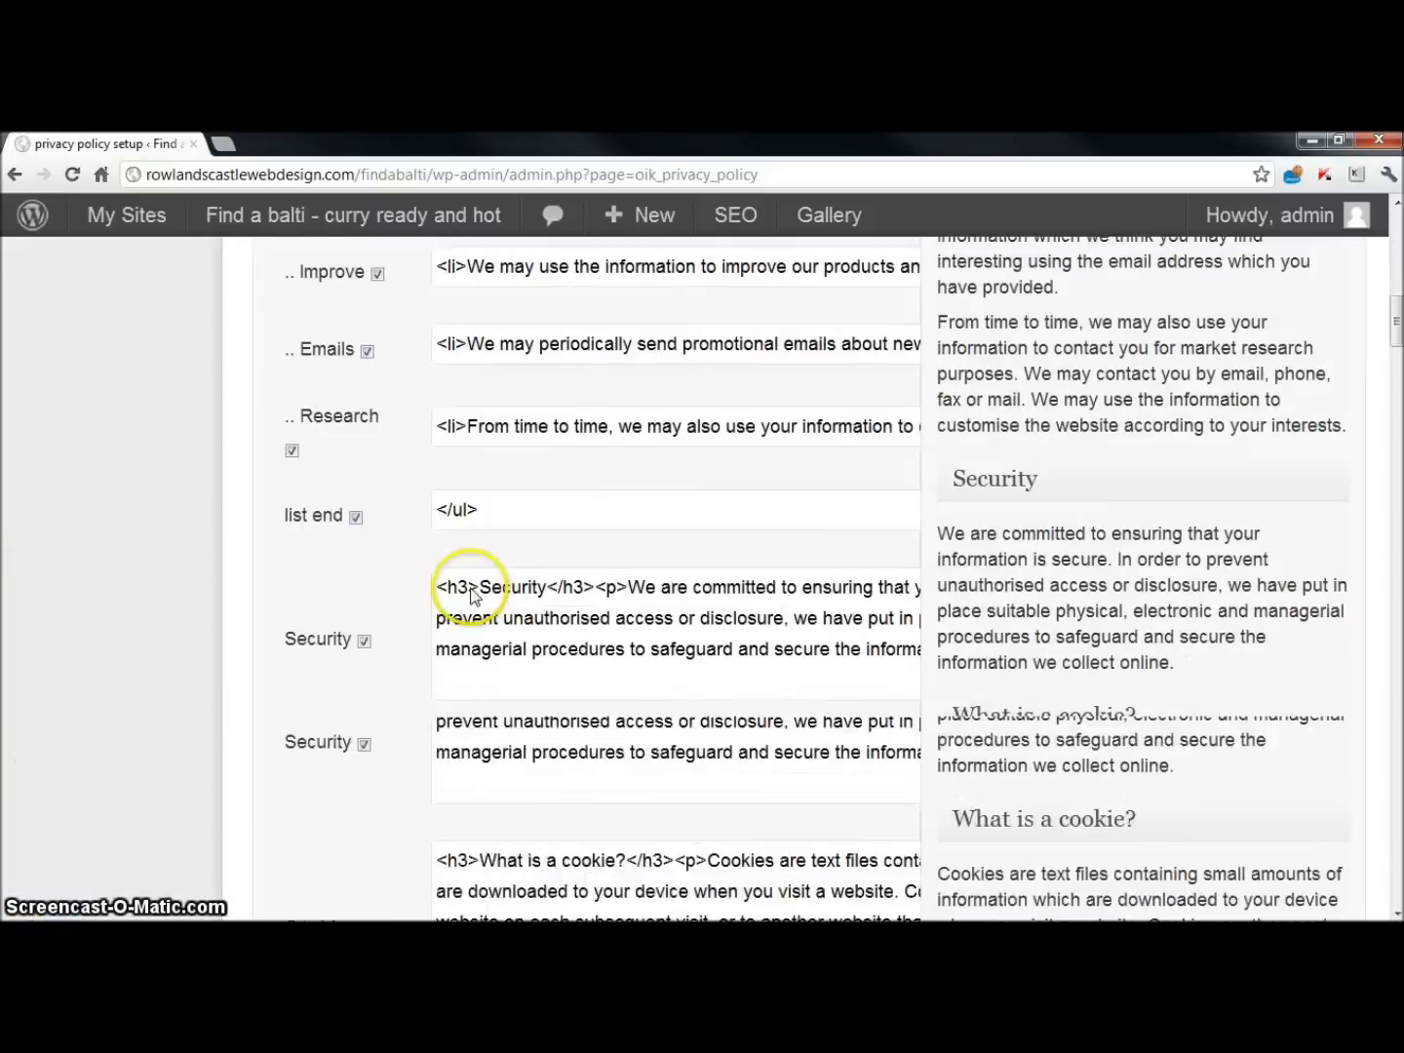
pyautogui.scroll(-3, 471, 596)
pyautogui.scroll(-5, 441, 567)
pyautogui.scroll(-5, 344, 397)
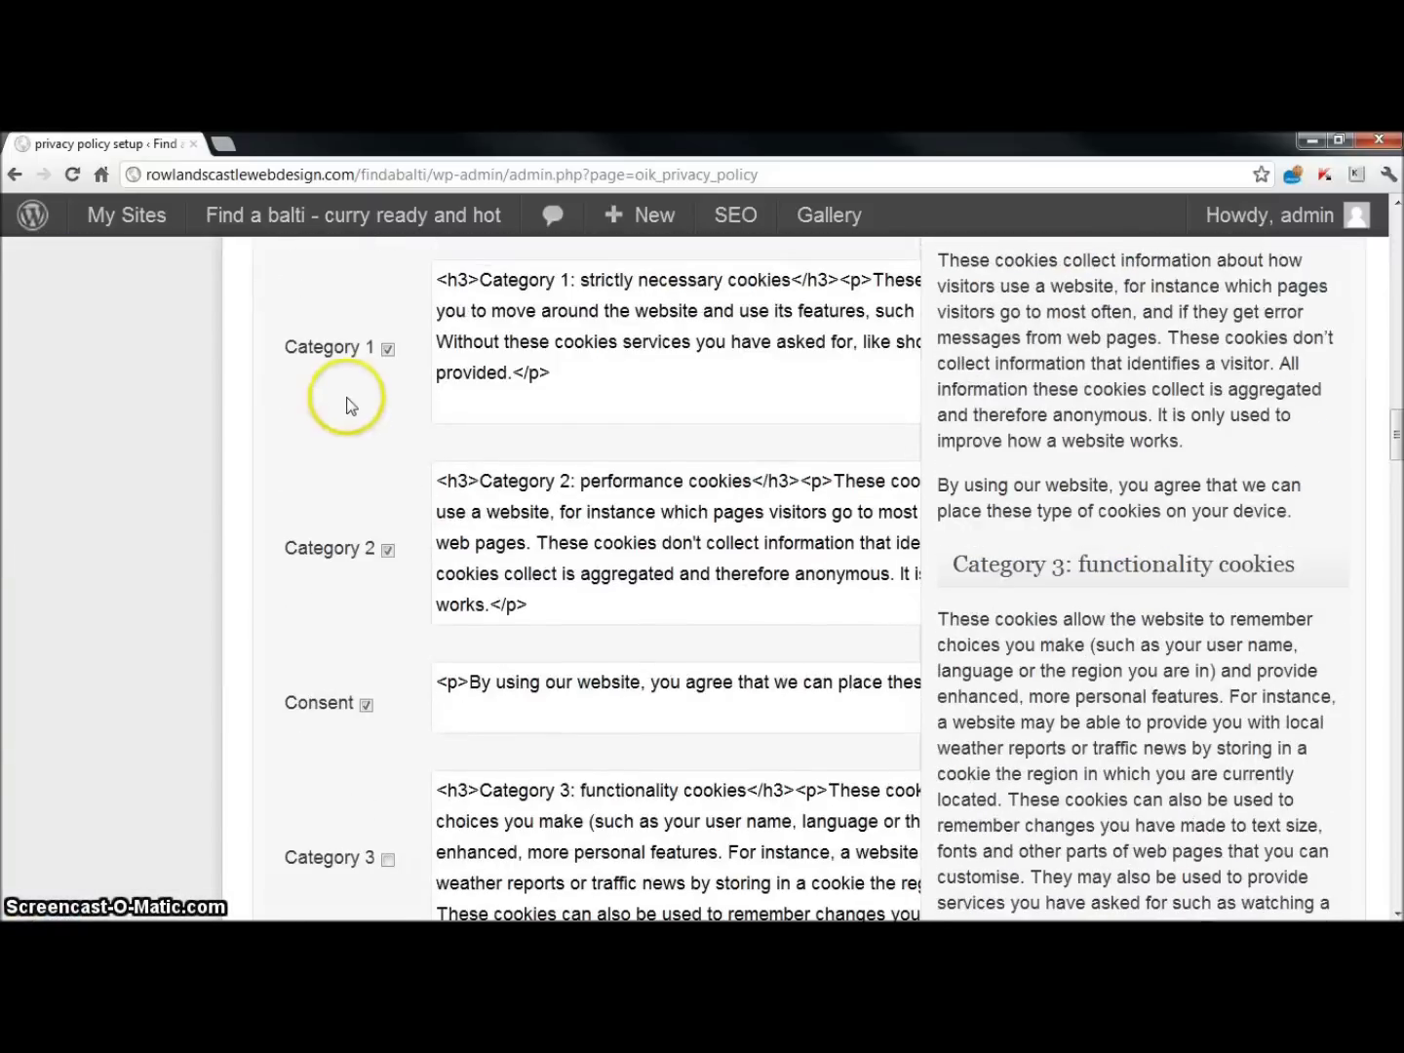
pyautogui.scroll(-5, 344, 402)
pyautogui.scroll(-3, 351, 410)
pyautogui.scroll(-3, 334, 524)
pyautogui.scroll(-1, 329, 571)
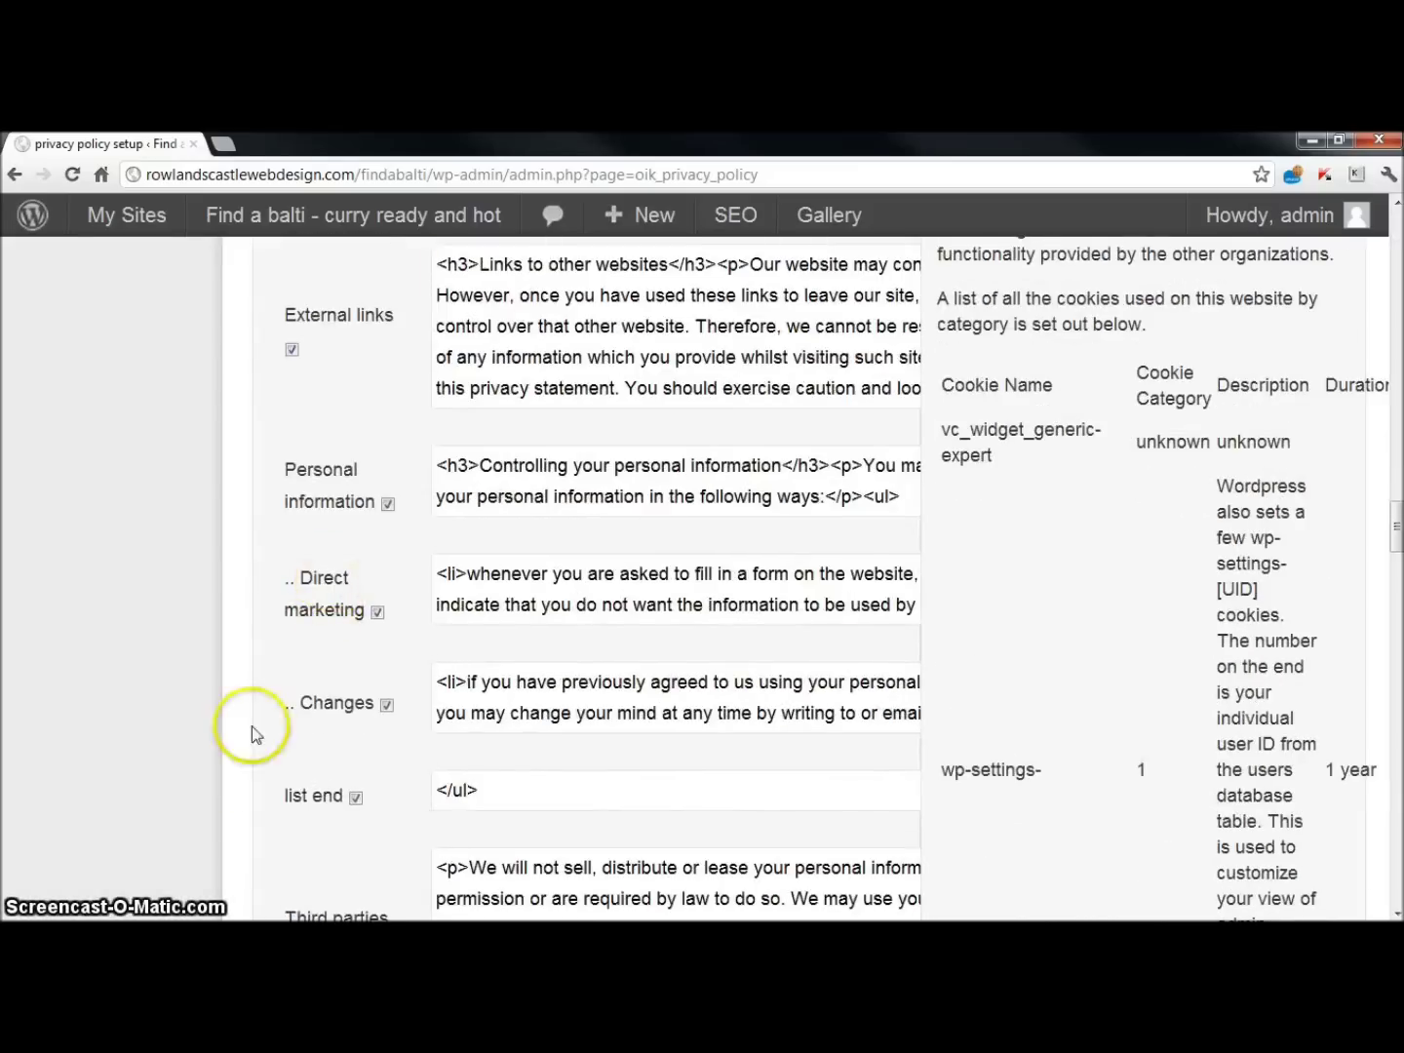
pyautogui.scroll(-4, 251, 731)
pyautogui.scroll(-3, 339, 665)
pyautogui.scroll(-3, 336, 658)
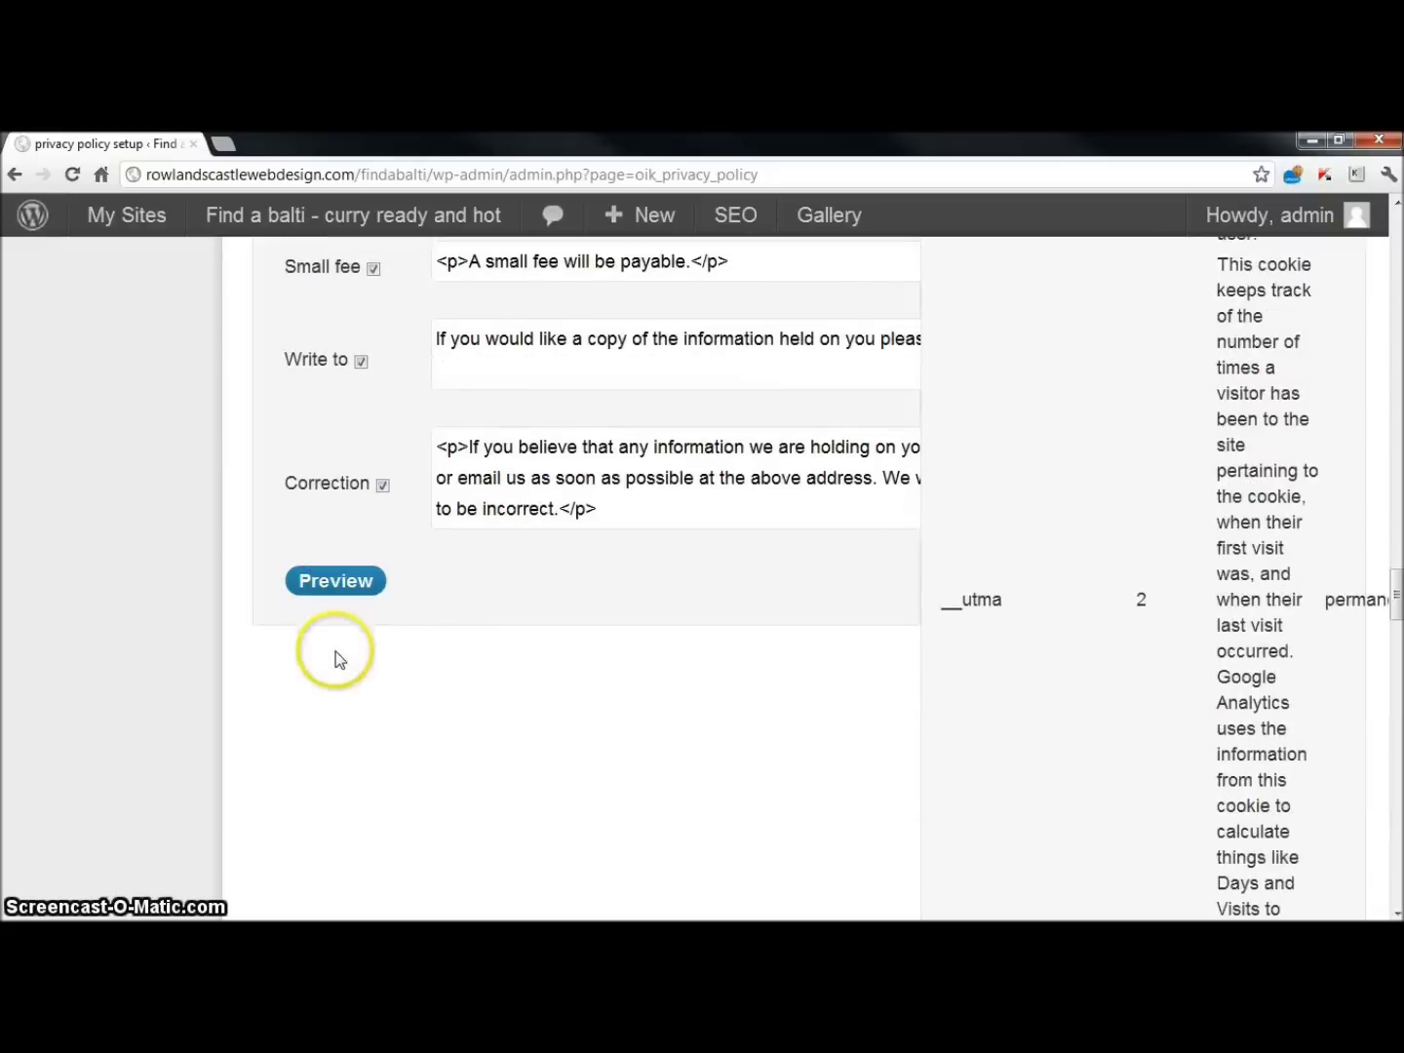
pyautogui.click(342, 589)
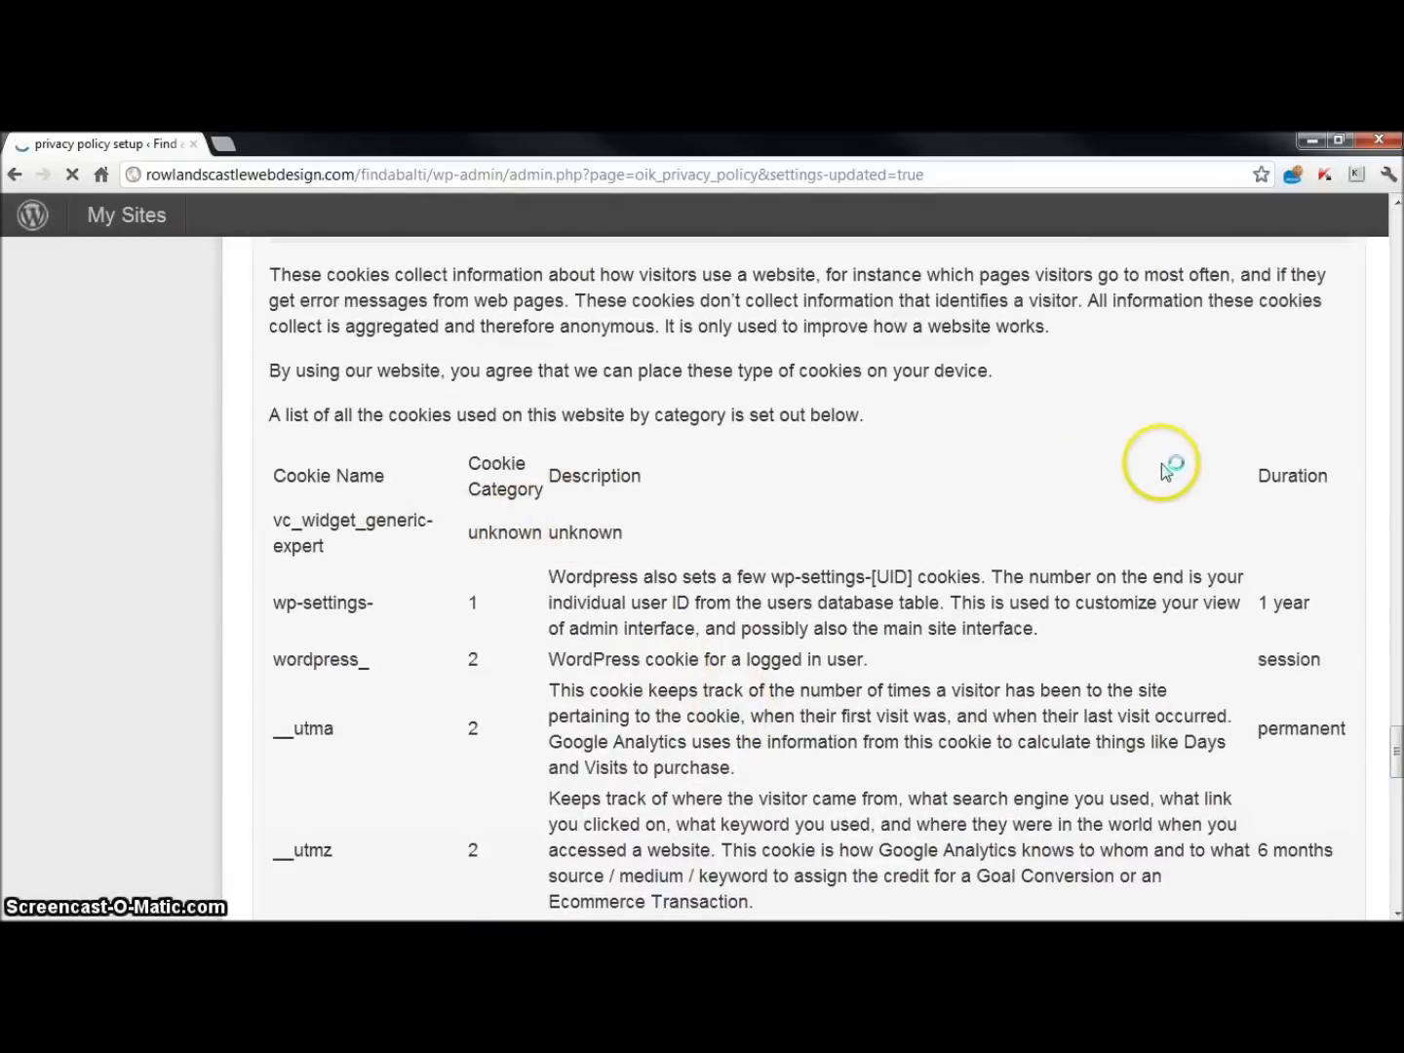
pyautogui.scroll(-4, 856, 484)
pyautogui.scroll(-6, 854, 485)
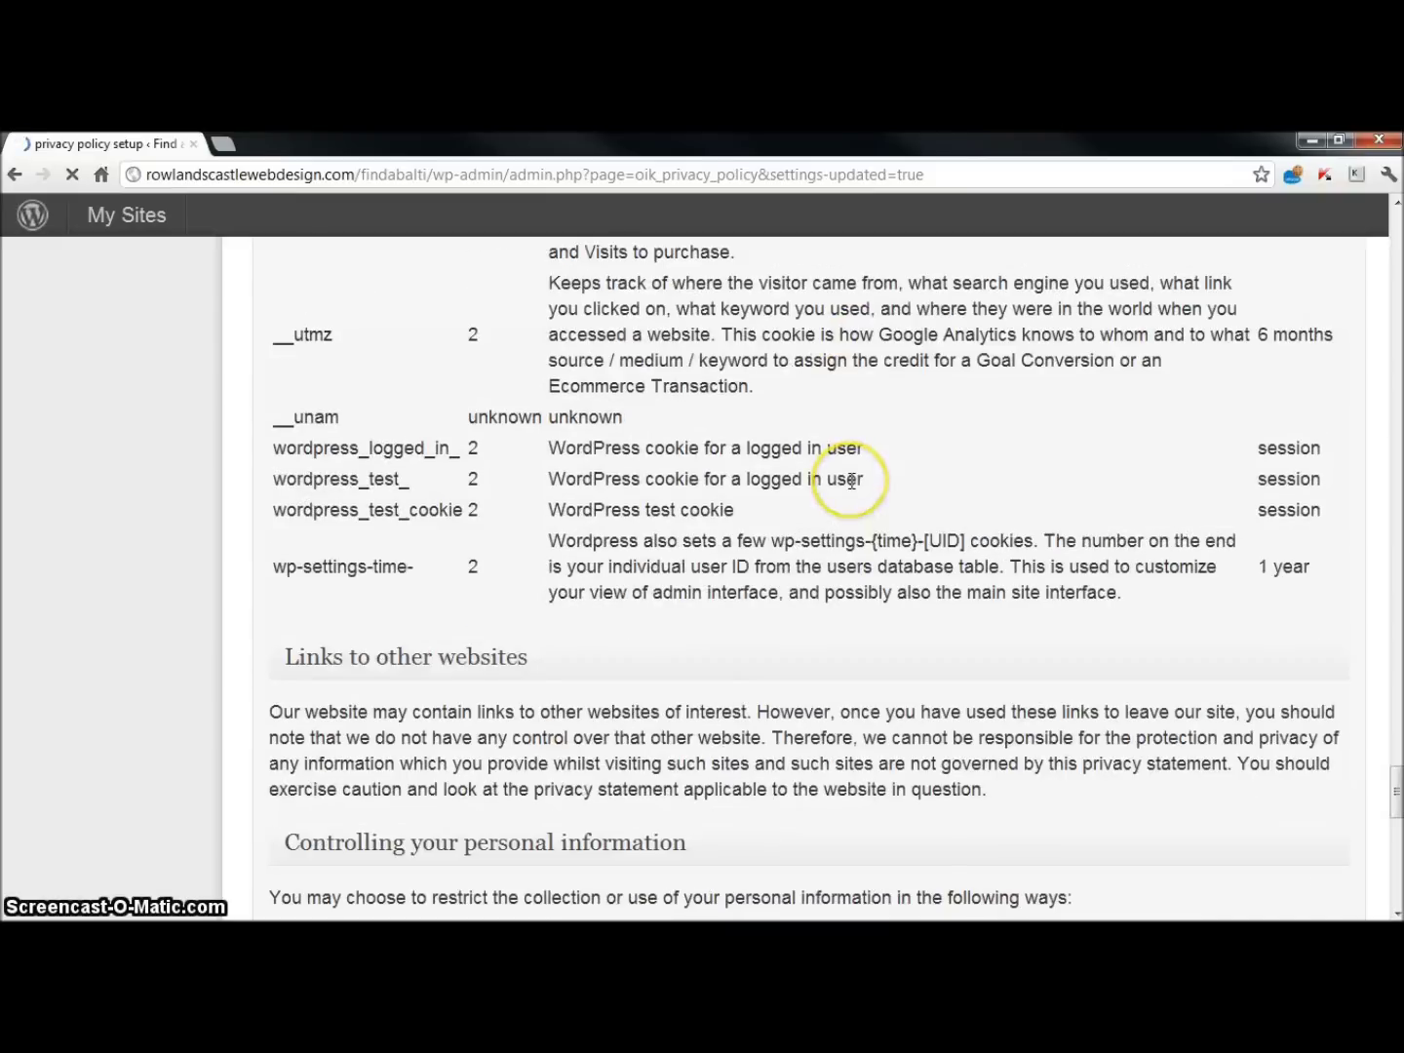
pyautogui.scroll(-6, 851, 481)
pyautogui.scroll(-4, 853, 483)
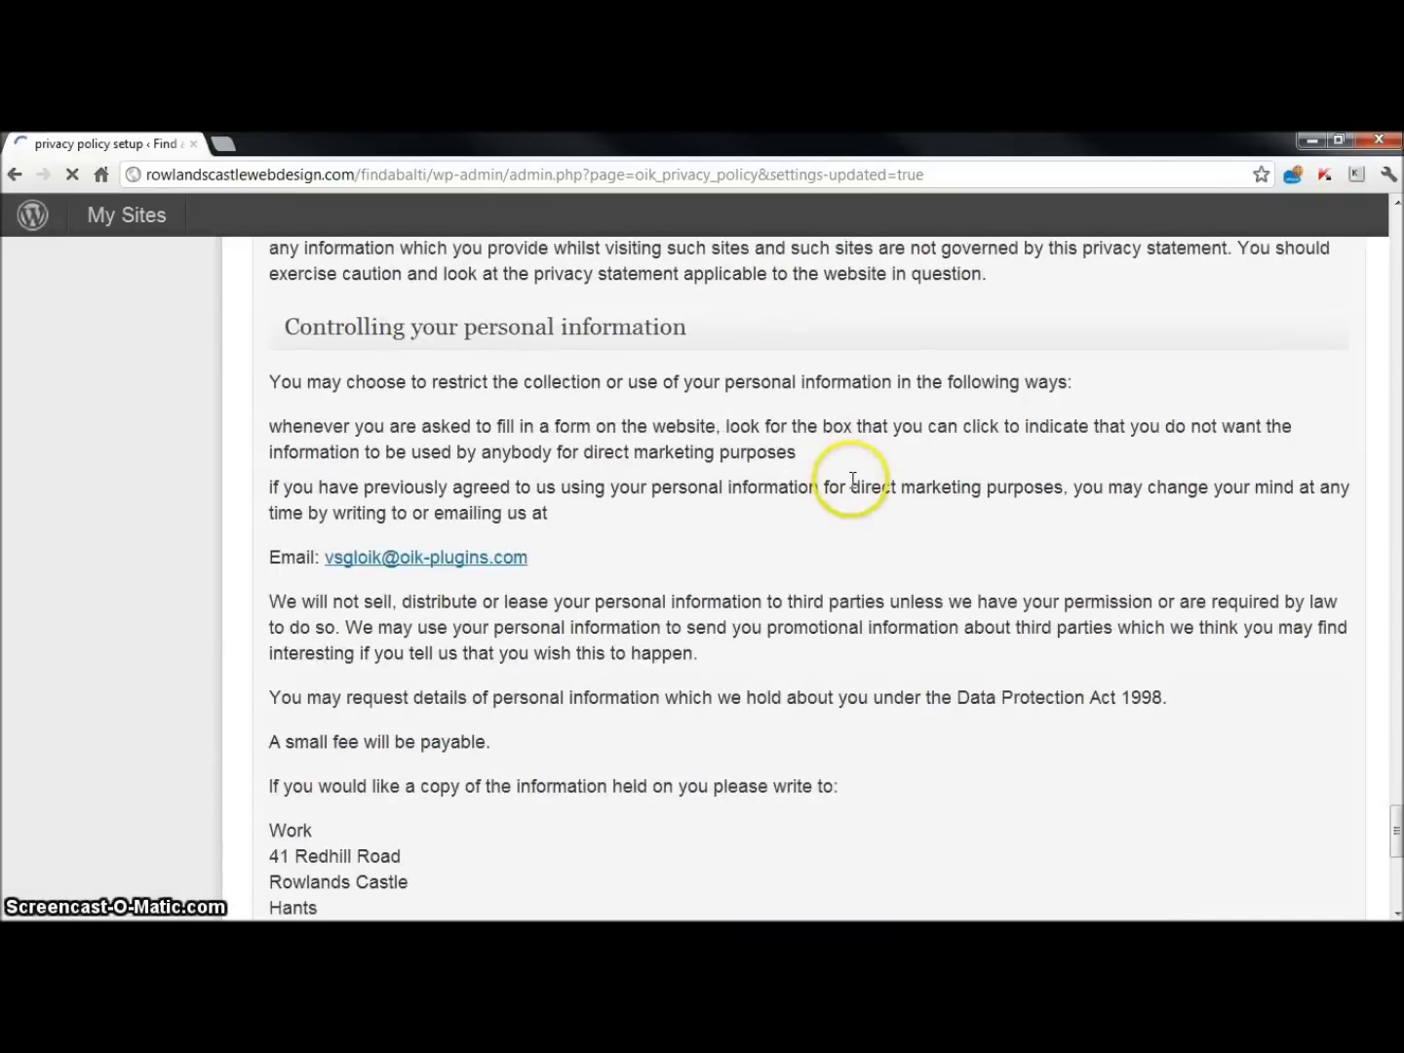
pyautogui.scroll(-6, 856, 483)
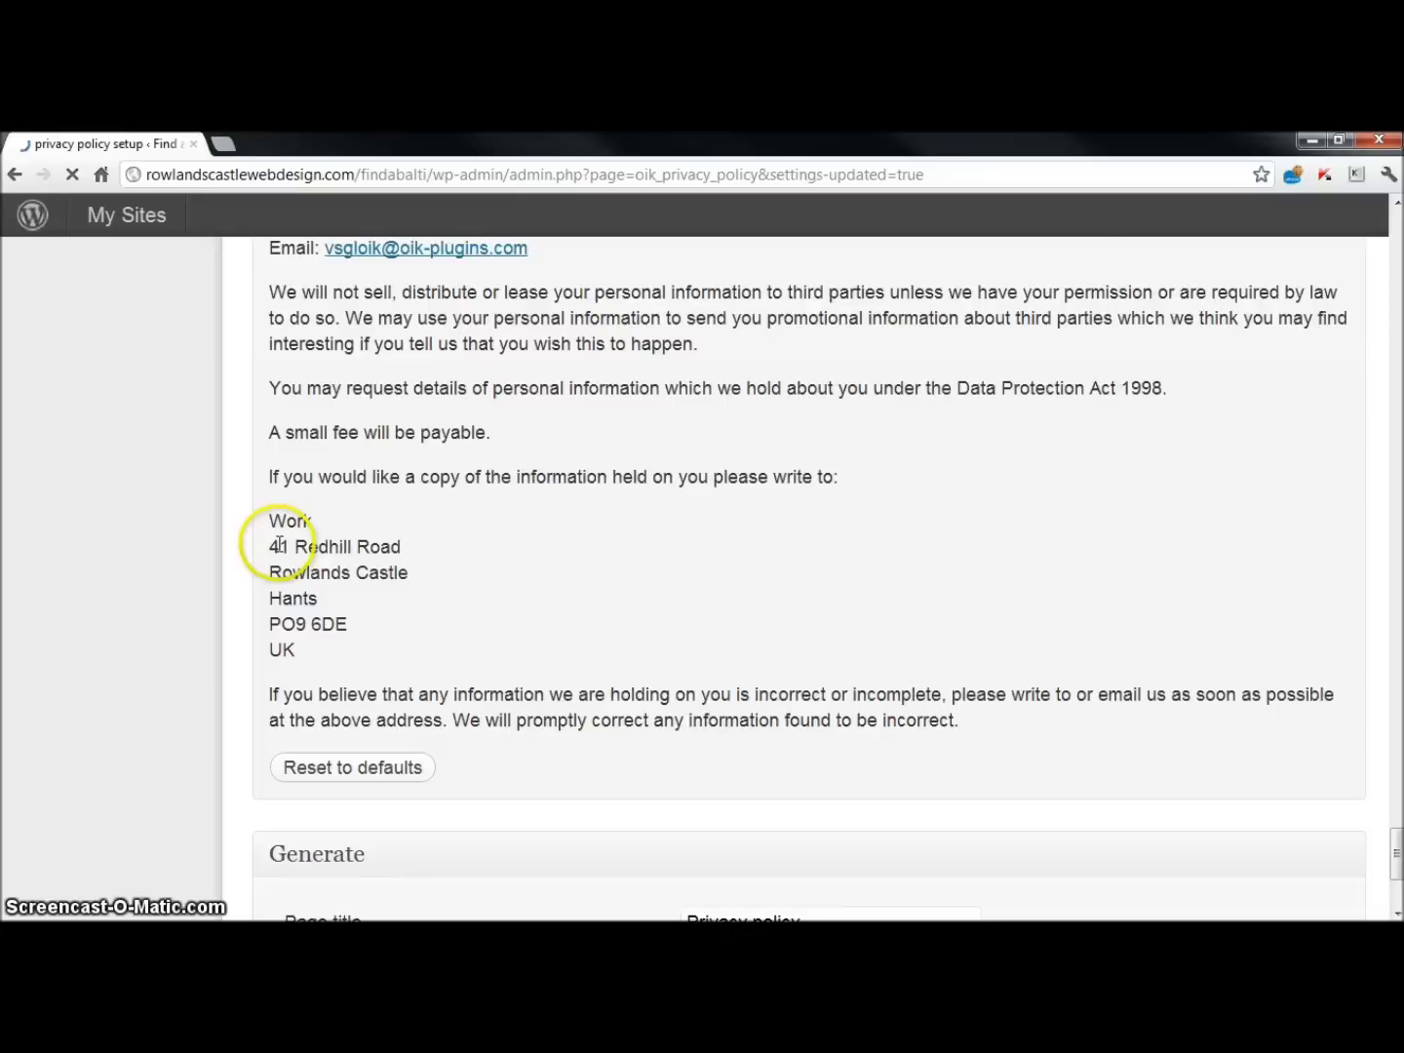
pyautogui.moveTo(275, 543); pyautogui.dragTo(345, 651)
# Scroll through the policy preview and cookie table to the Generate section.
pyautogui.middleClick(346, 651)
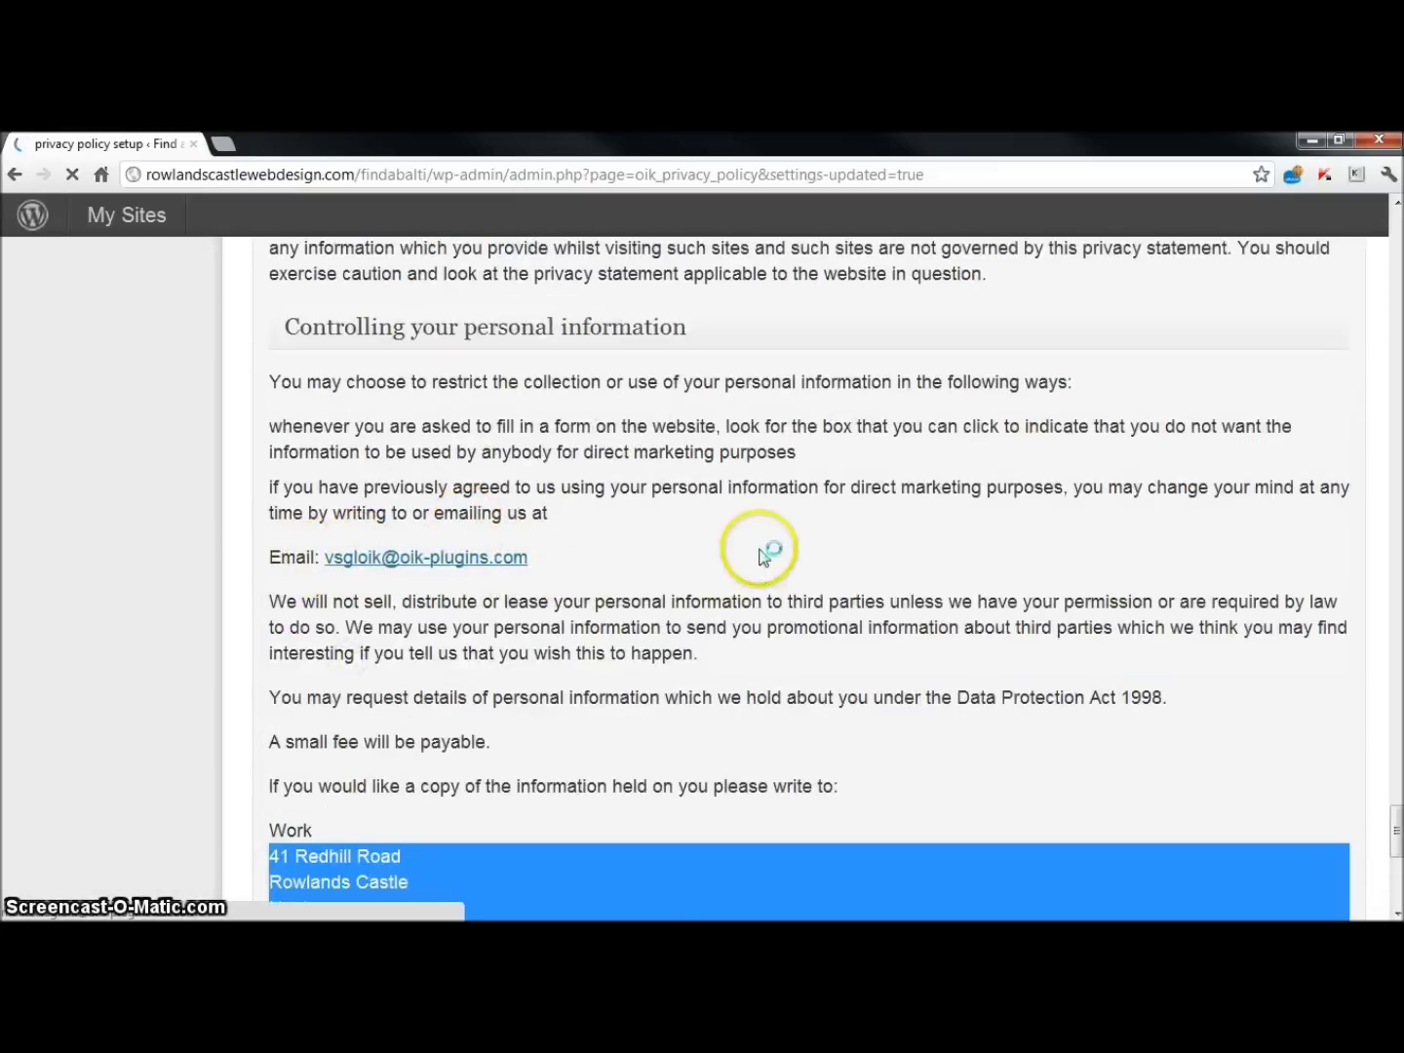
pyautogui.scroll(-4, 878, 527)
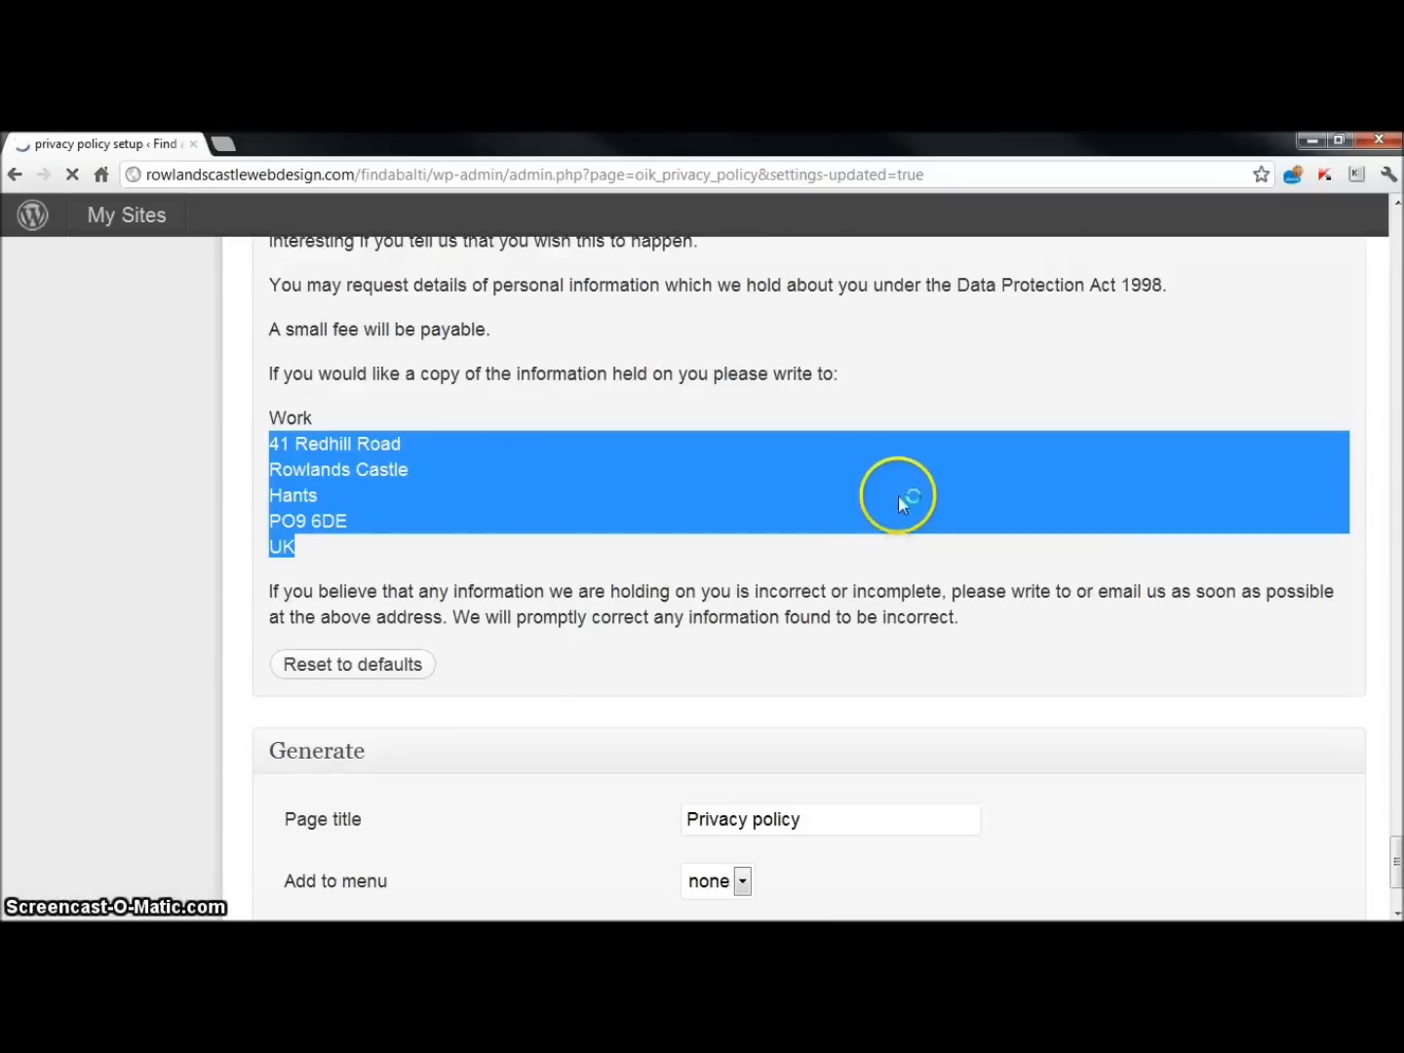
pyautogui.scroll(-2, 1110, 559)
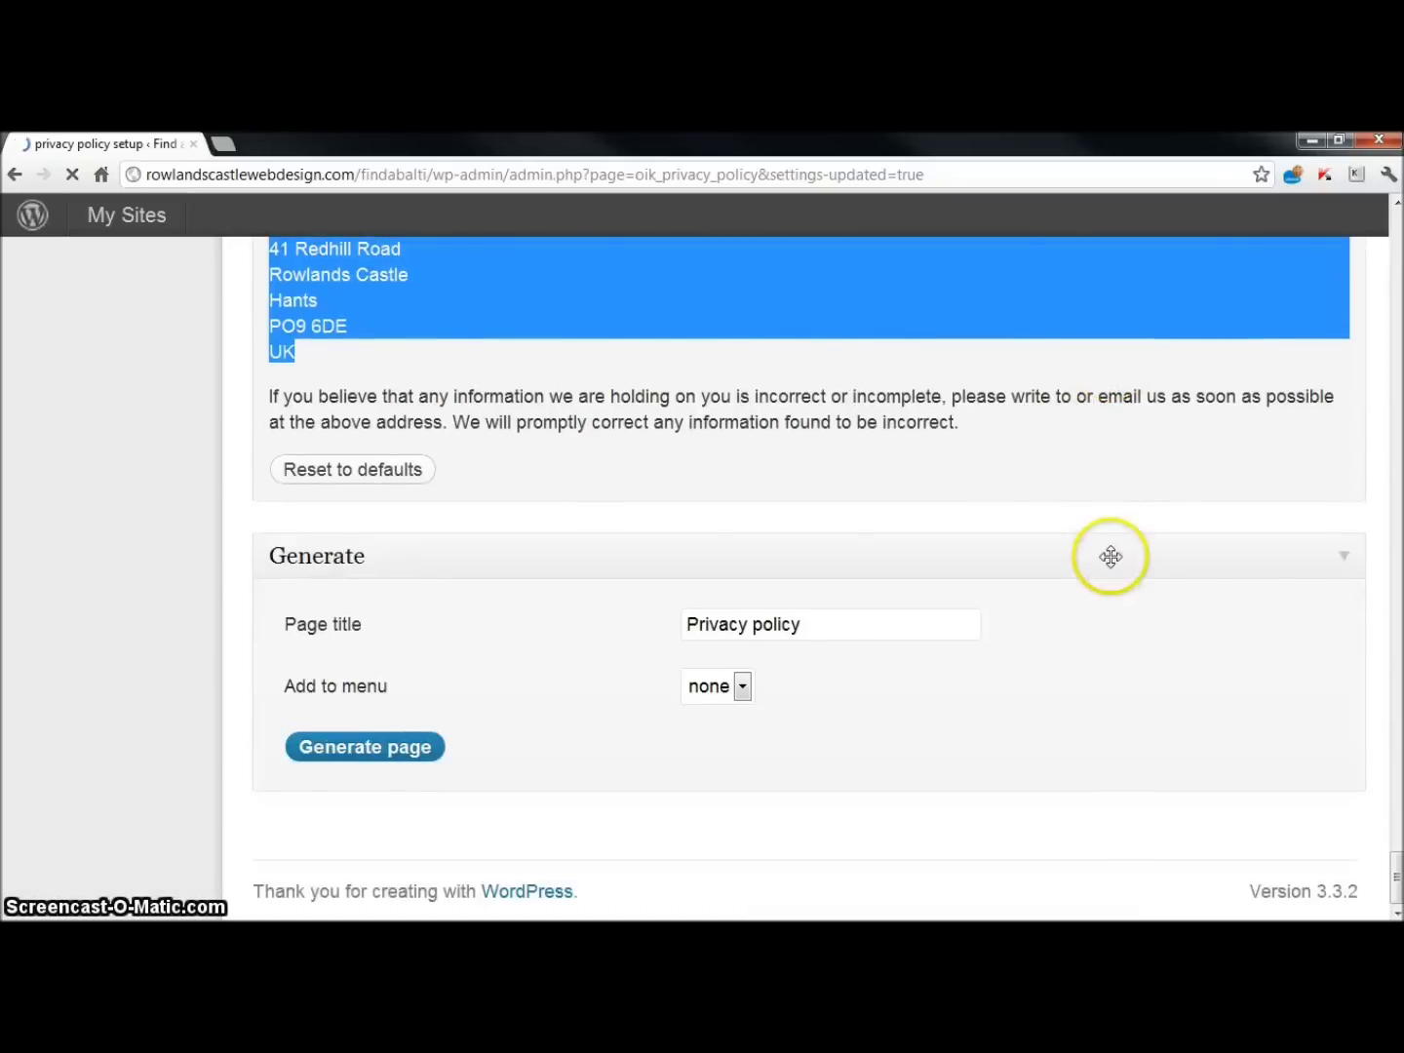
# Generate a page titled 'Privacy' with no menu, then view it.
pyautogui.click(706, 691)
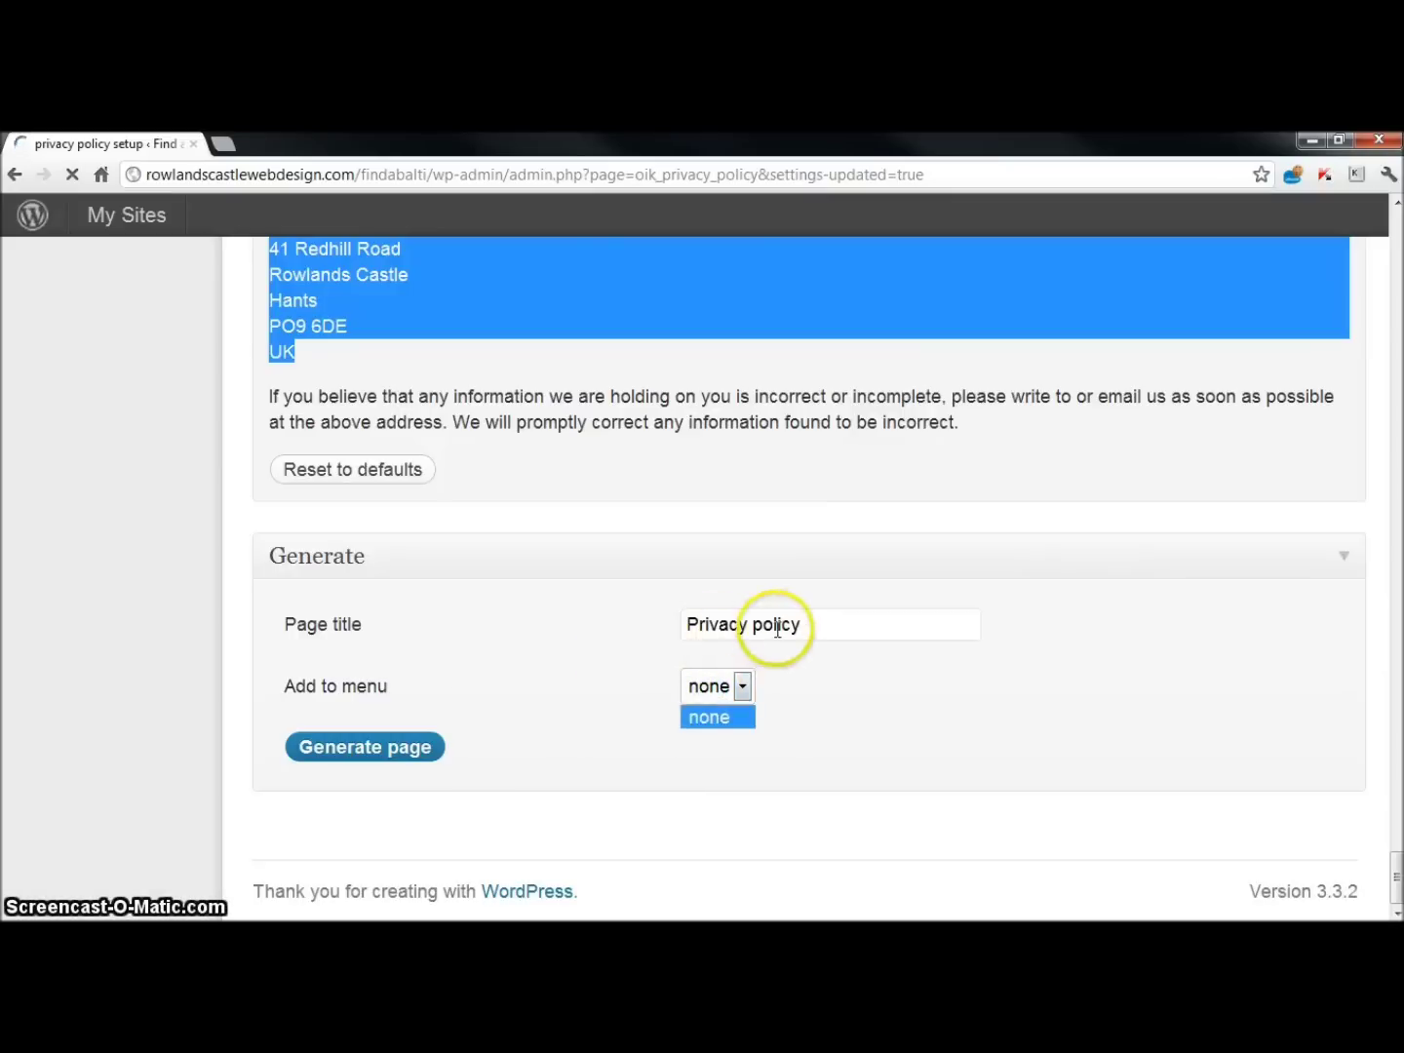
pyautogui.click(813, 622)
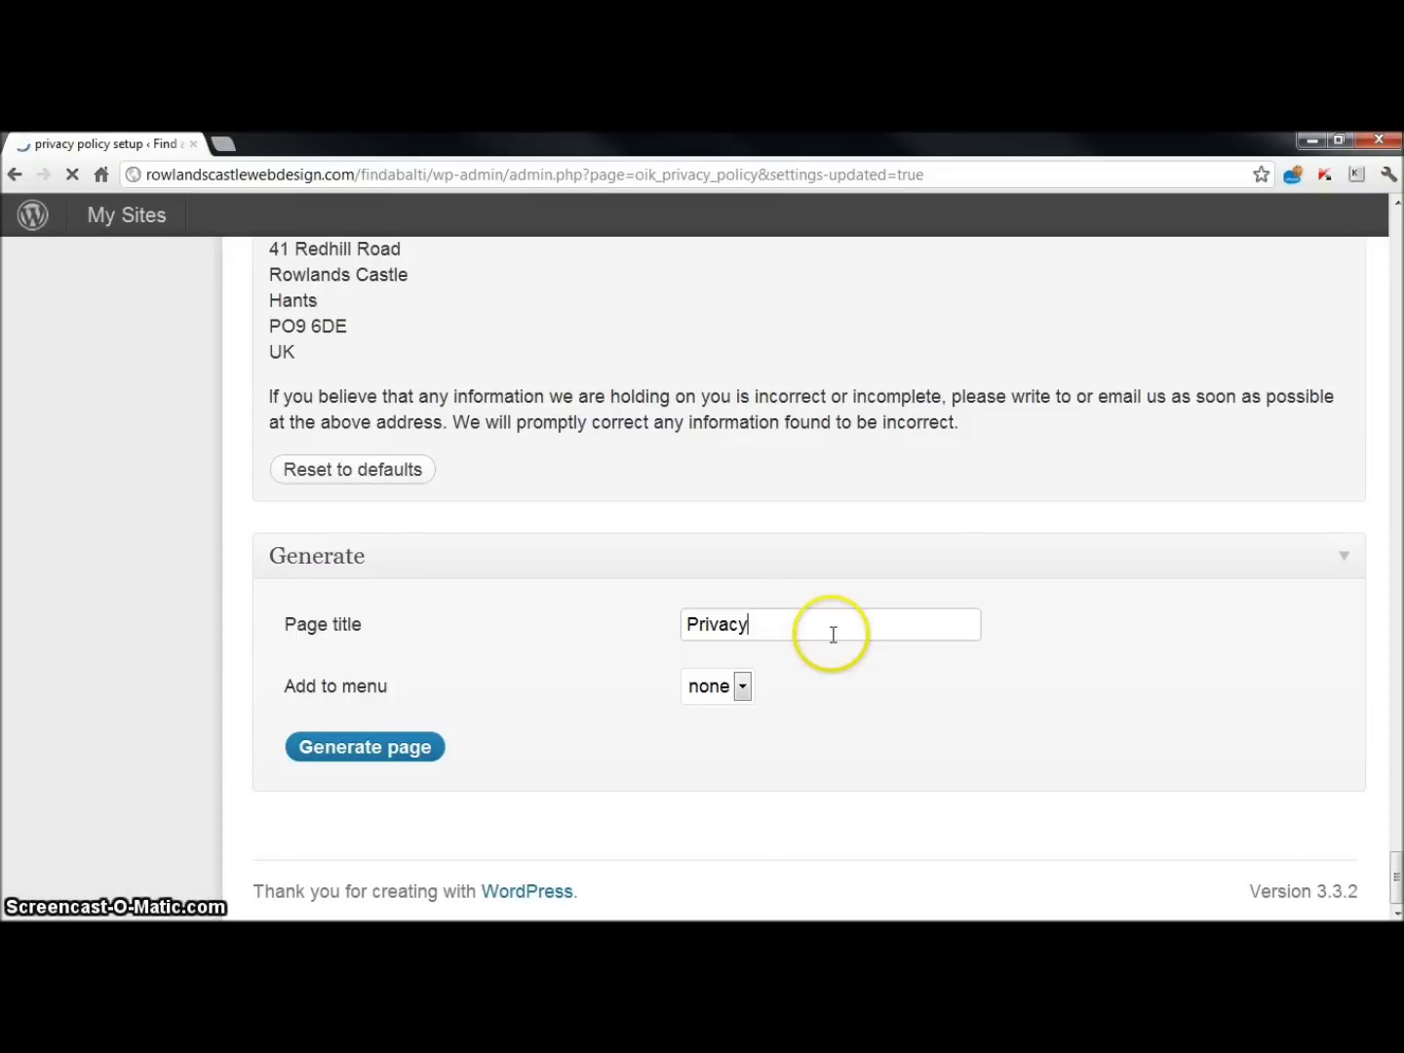
pyautogui.click(366, 750)
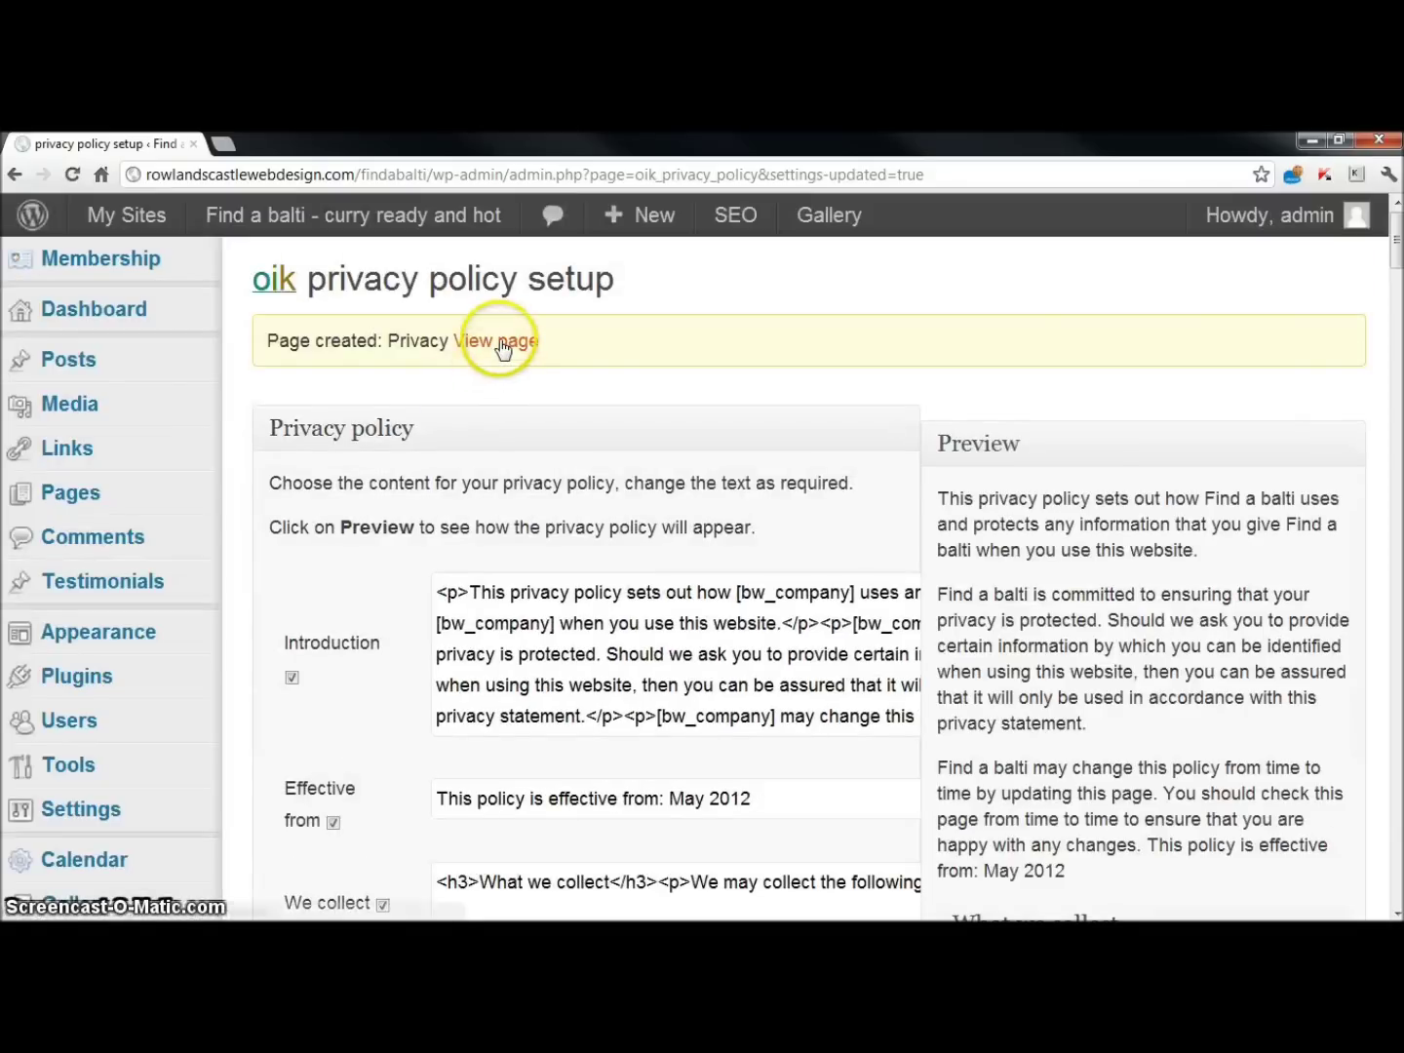
pyautogui.click(501, 344)
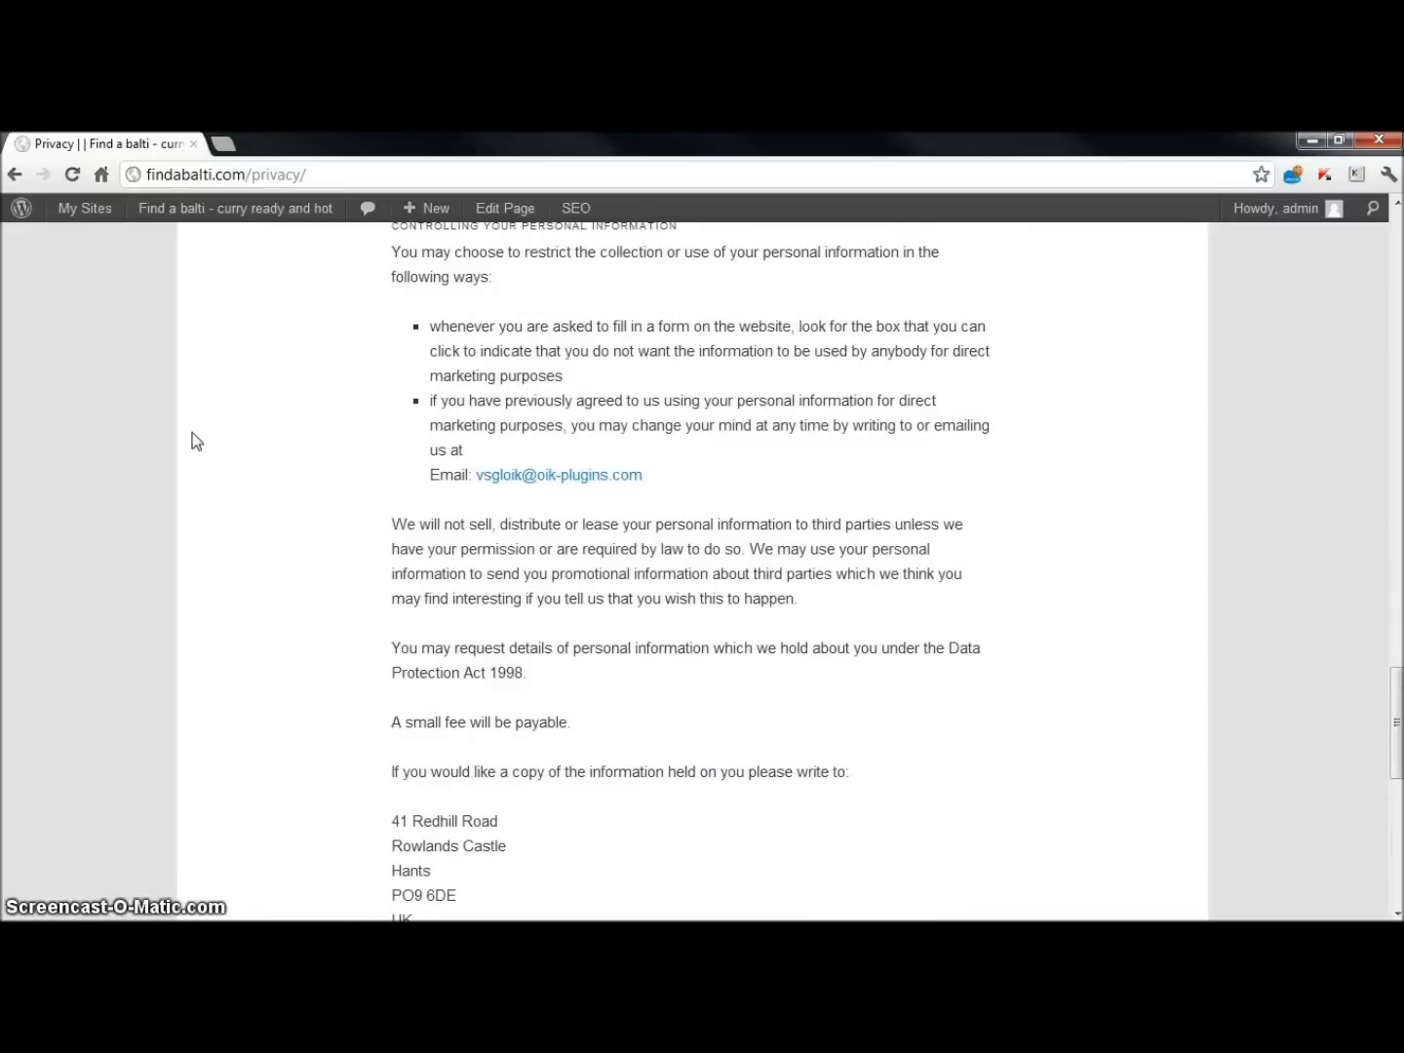
pyautogui.scroll(-3, 195, 441)
pyautogui.scroll(4, 195, 441)
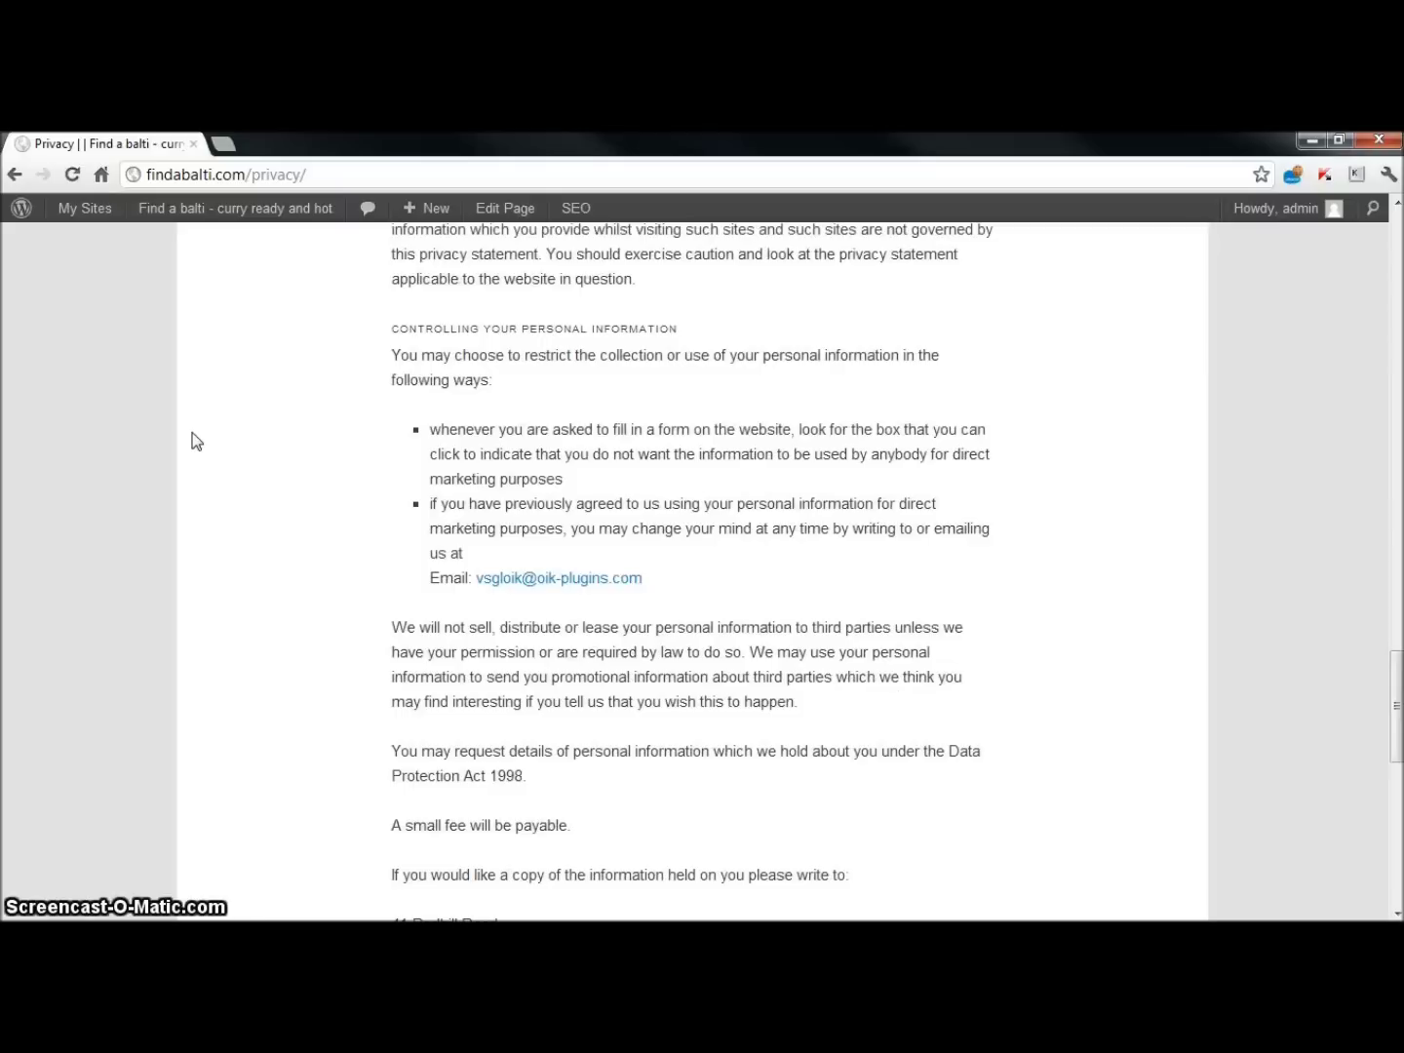
pyautogui.scroll(5, 195, 440)
pyautogui.scroll(-2, 193, 440)
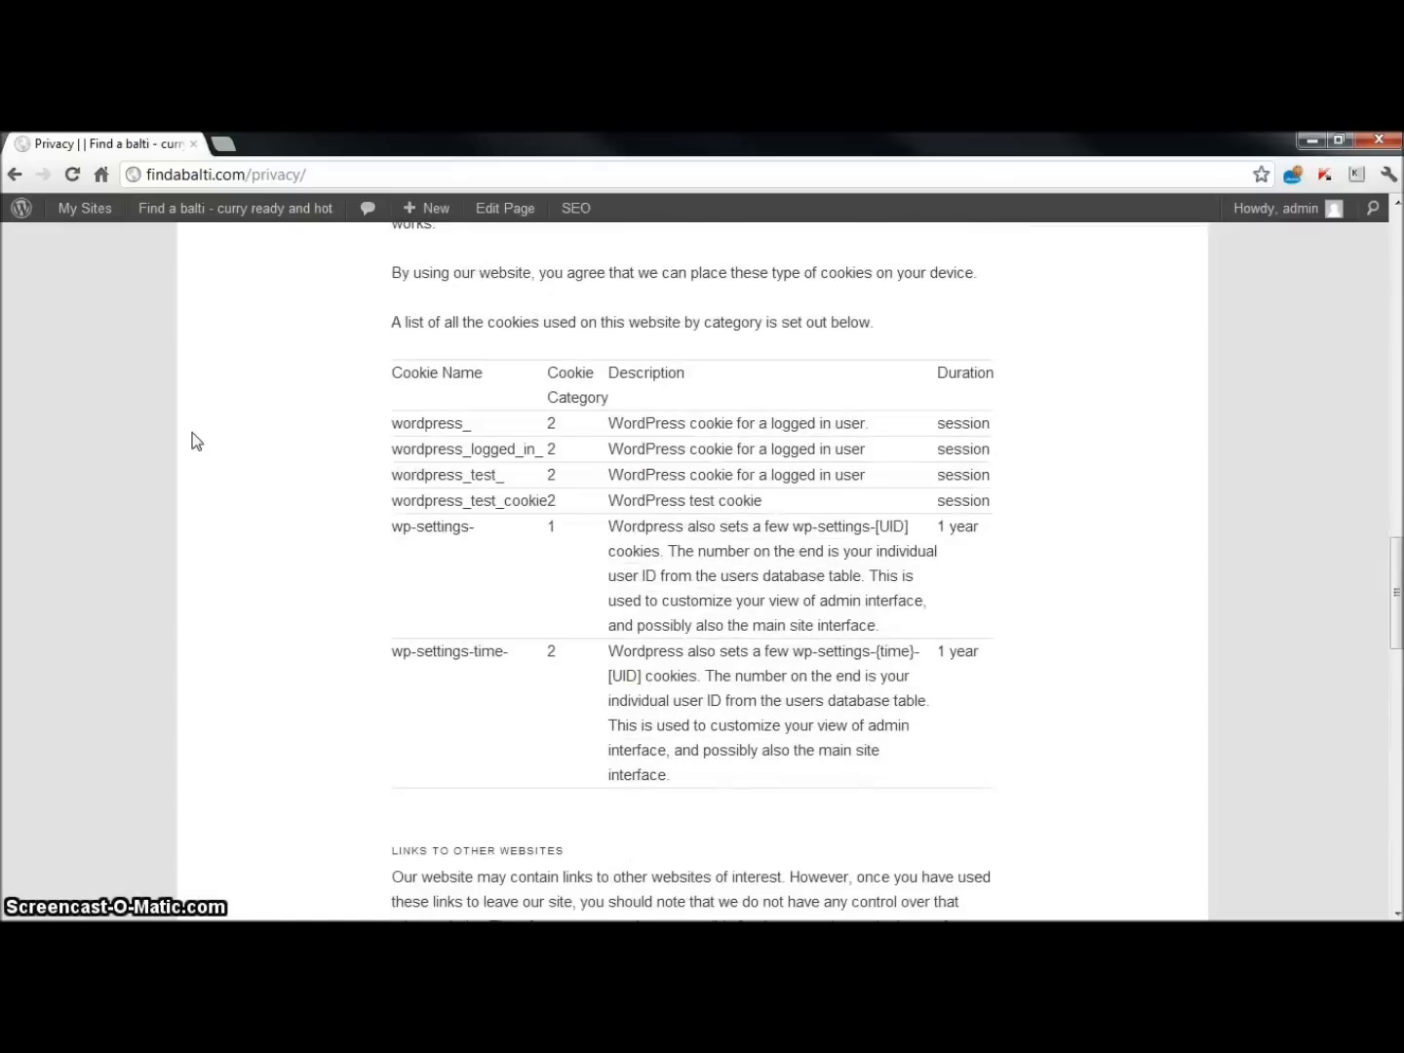